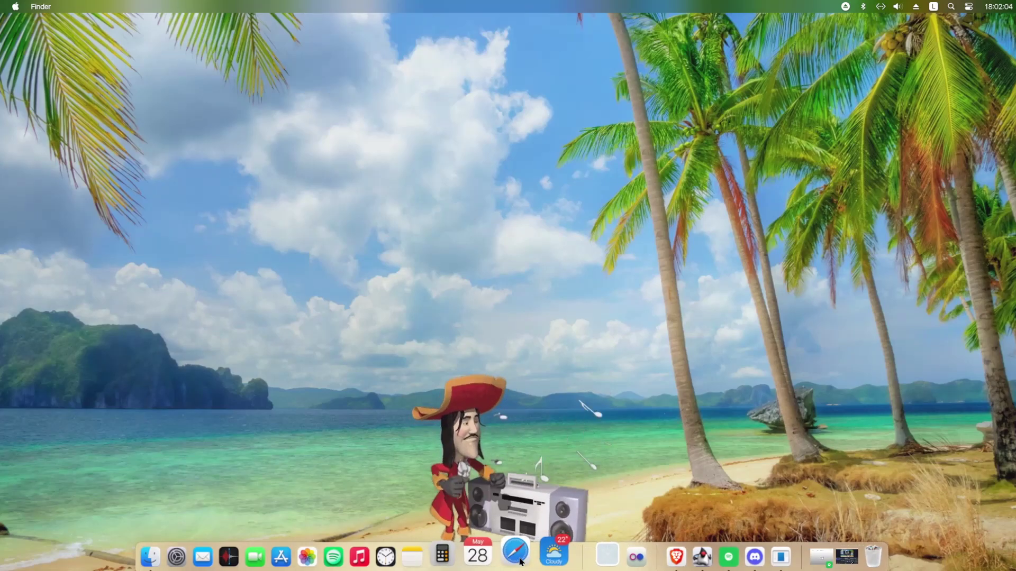
- Review the Cemu website's graphics card compatibility, controller input and download options for Cemu 2.0 and v1.26.2f, and minimize the browser
left_click(650, 553)
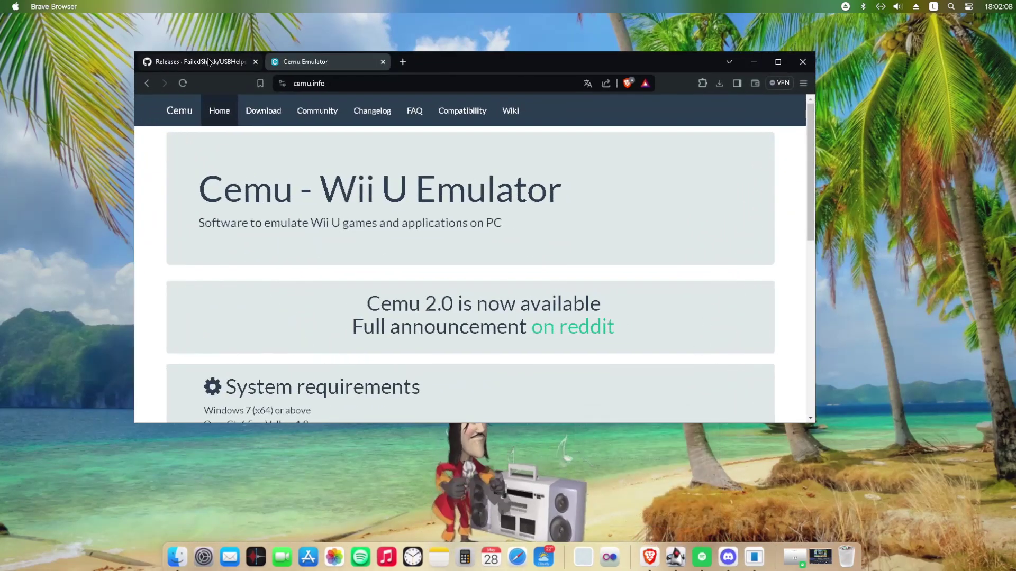
left_click_drag(590, 209, 199, 192)
scroll(697, 283, "down", 3)
scroll(485, 233, "down", 5)
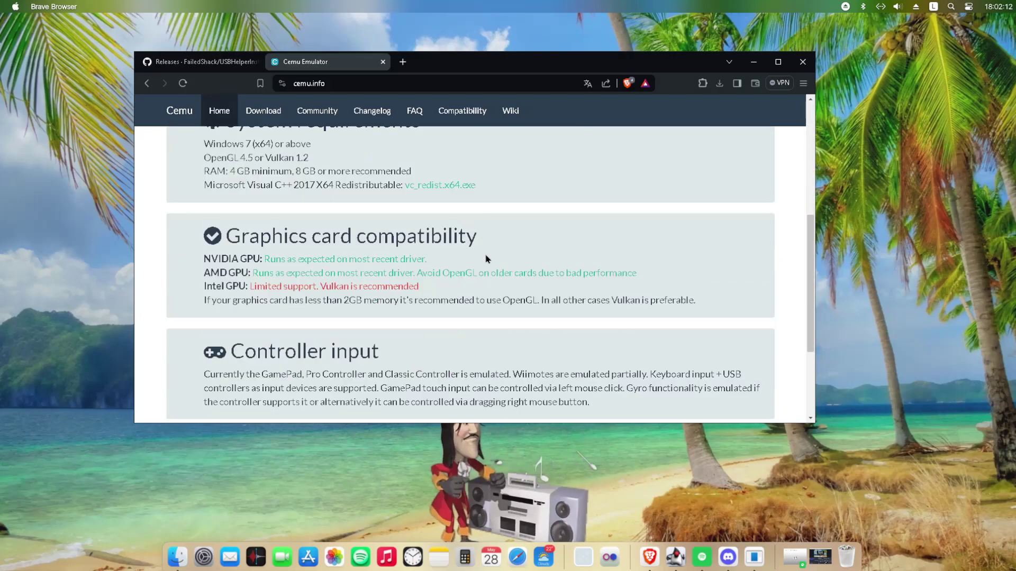
scroll(487, 220, "up", 3)
scroll(629, 307, "down", 3)
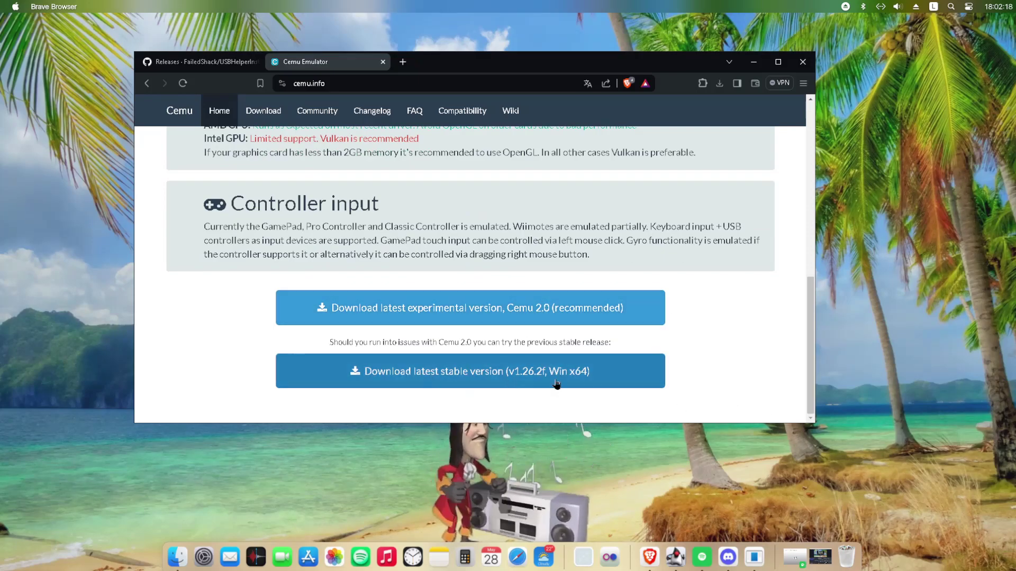
left_click_drag(322, 343, 639, 367)
left_click(699, 315)
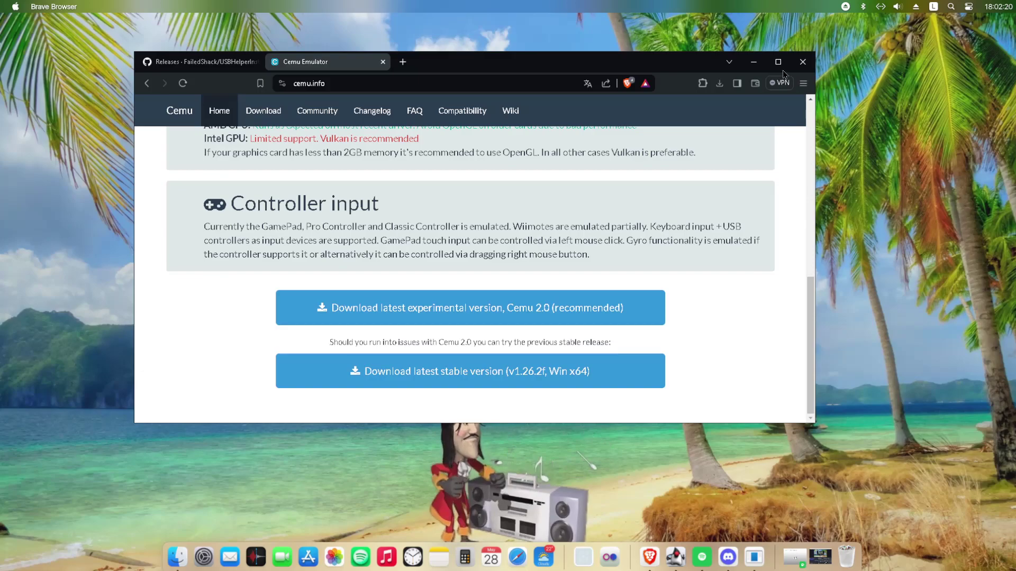
left_click(751, 65)
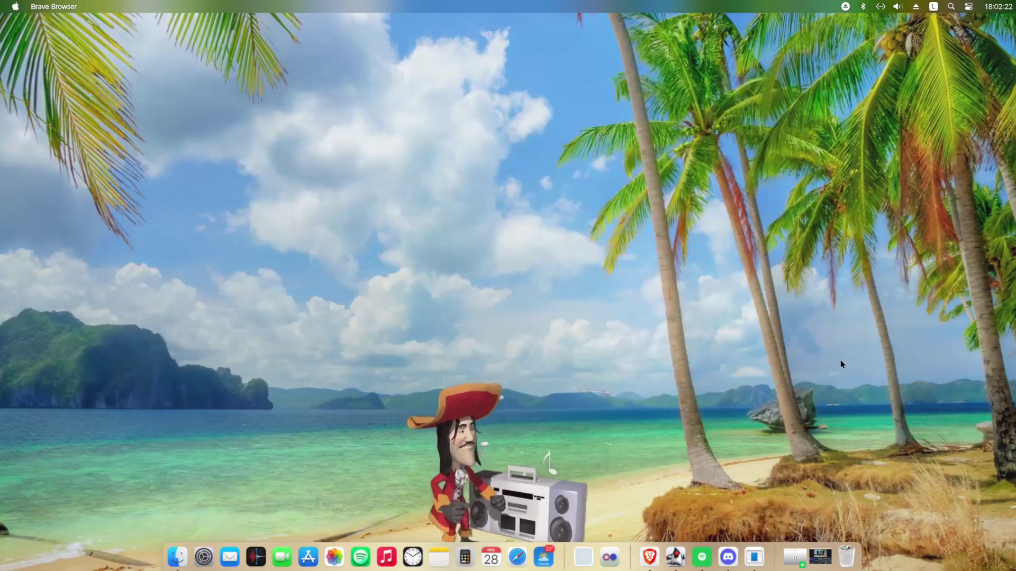
- Open the Cemu_2.0-85 folder inside cemu-2.0-85-windows-x64 in the Descargas folder, using a maximized File Explorer window
left_click(177, 556)
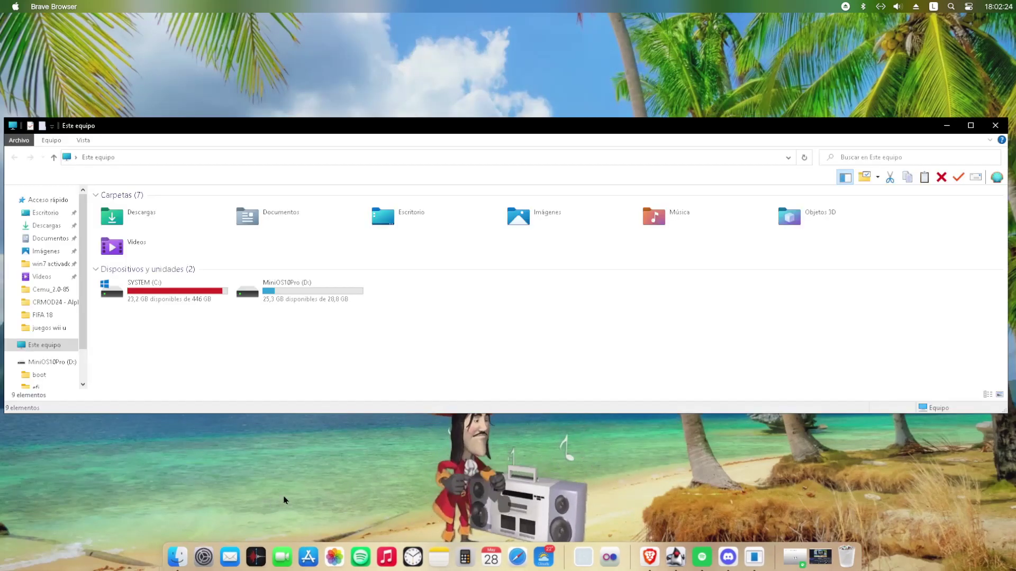
left_click(34, 225)
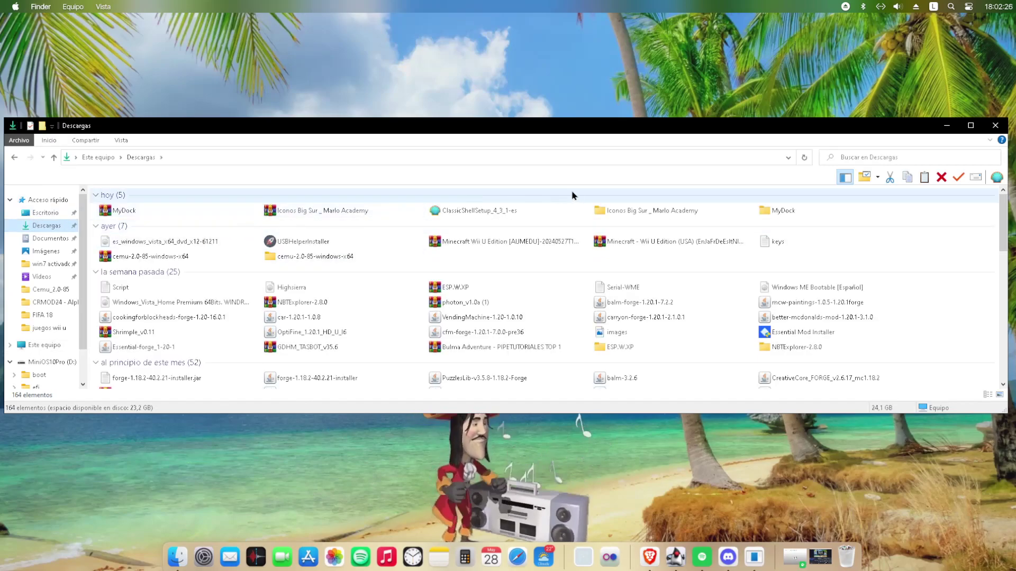
left_click(970, 130)
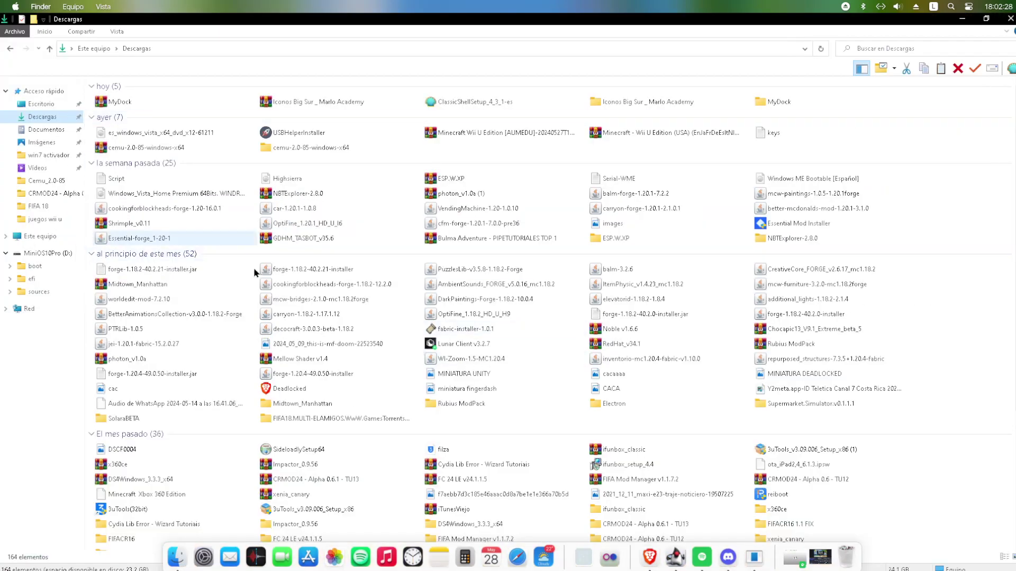
double_click(319, 147)
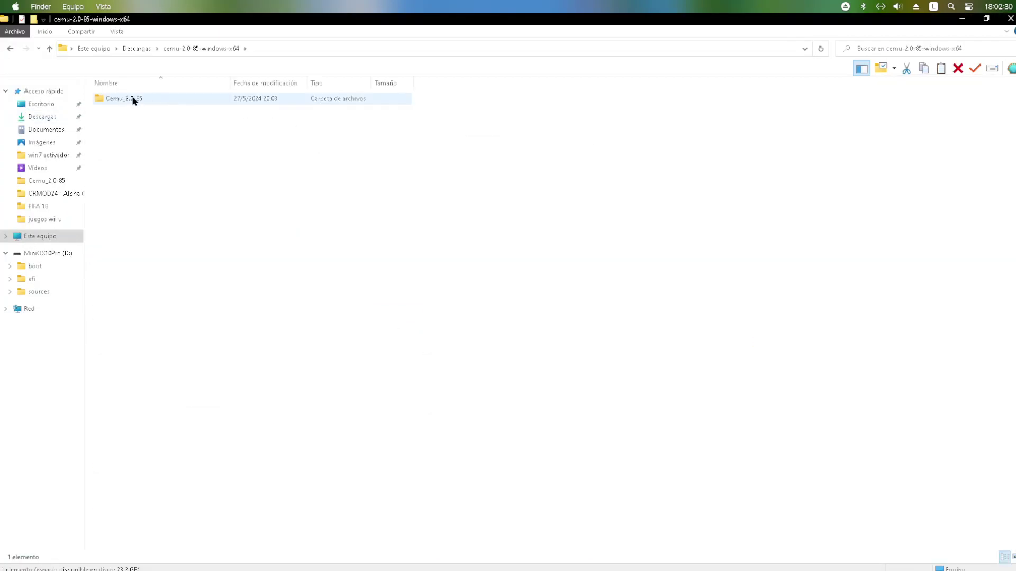
double_click(173, 98)
left_click_drag(347, 291, 370, 185)
left_click_drag(422, 313, 102, 78)
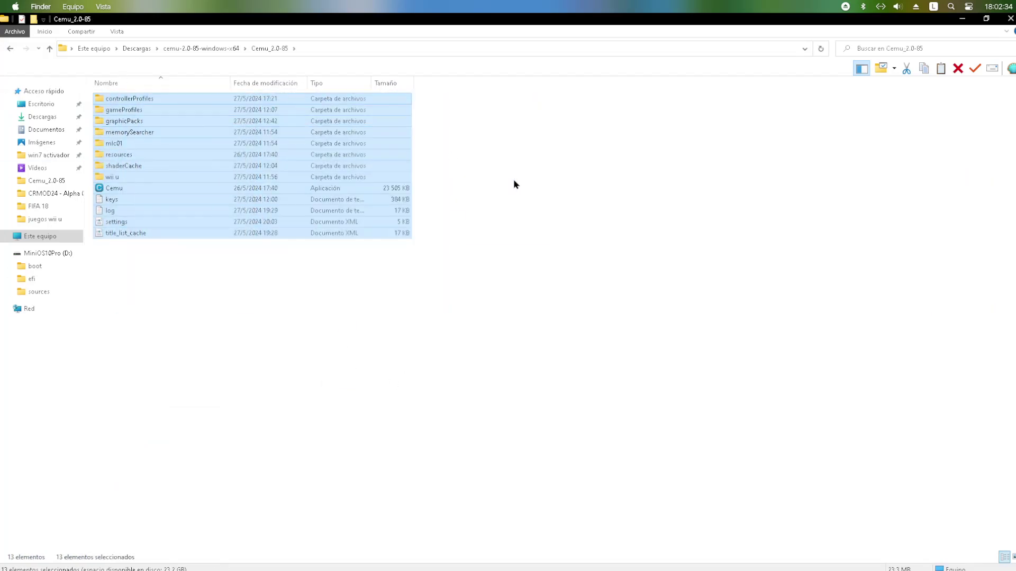
left_click(450, 153)
left_click_drag(582, 236, 344, 211)
left_click(519, 213)
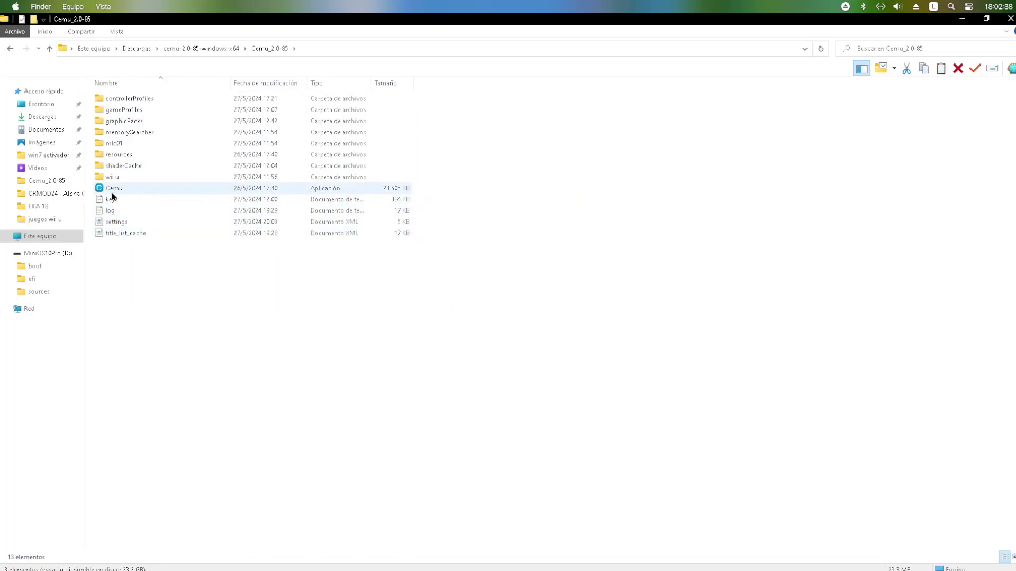
- Look through the keys text file in the Cemu_2.0-85 folder and close it
double_click(375, 204)
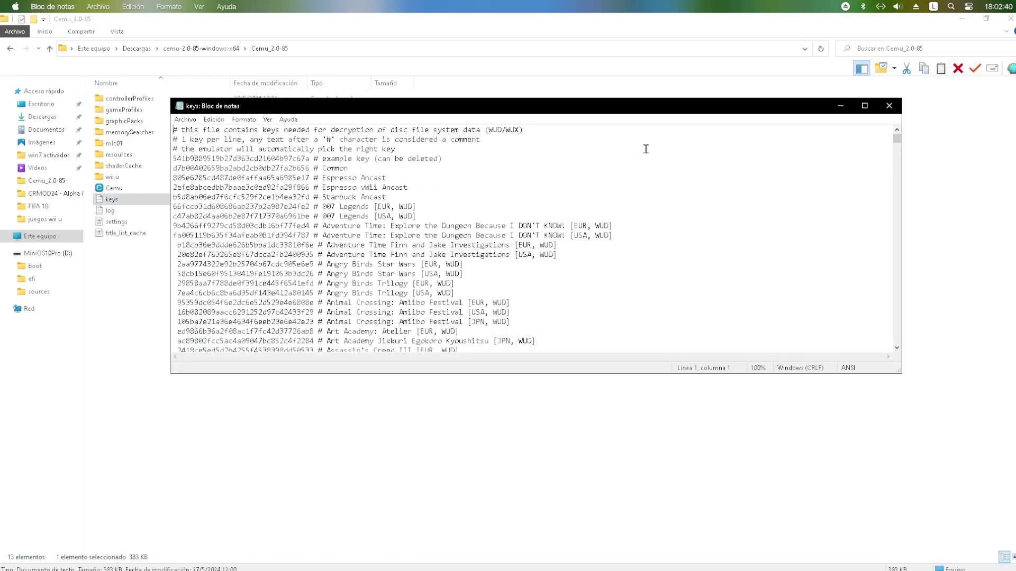
scroll(524, 217, "down", 20)
scroll(517, 187, "down", 4)
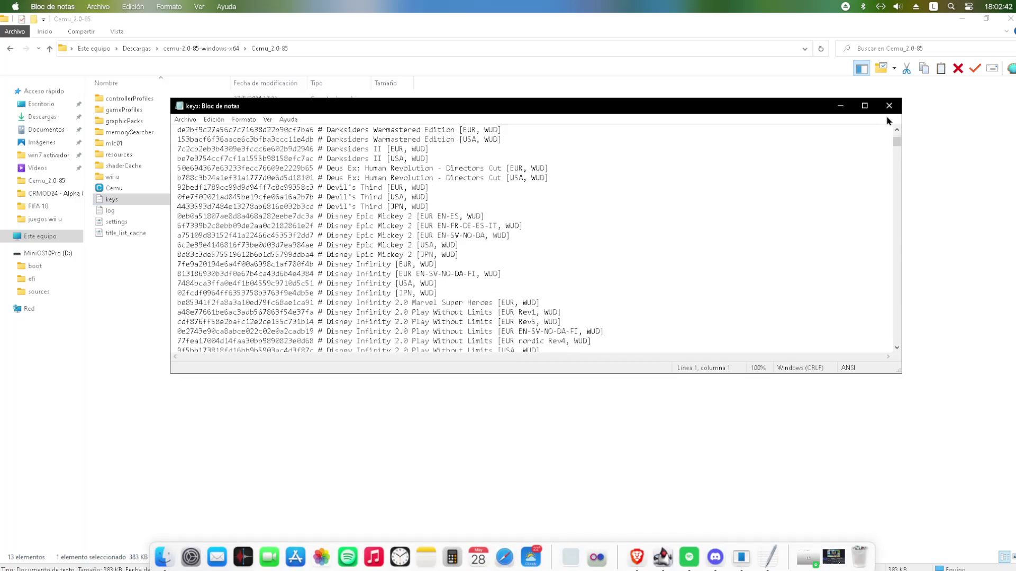
key("alt+F4")
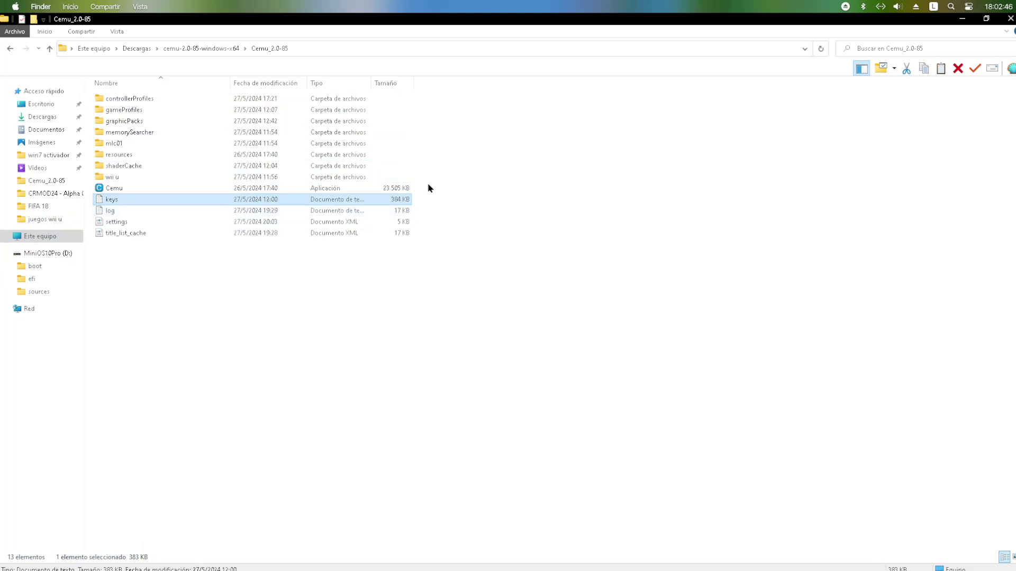
- Launch the Cemu application from the Cemu_2.0-85 folder, close it again and minimize the folder window
right_click(143, 186)
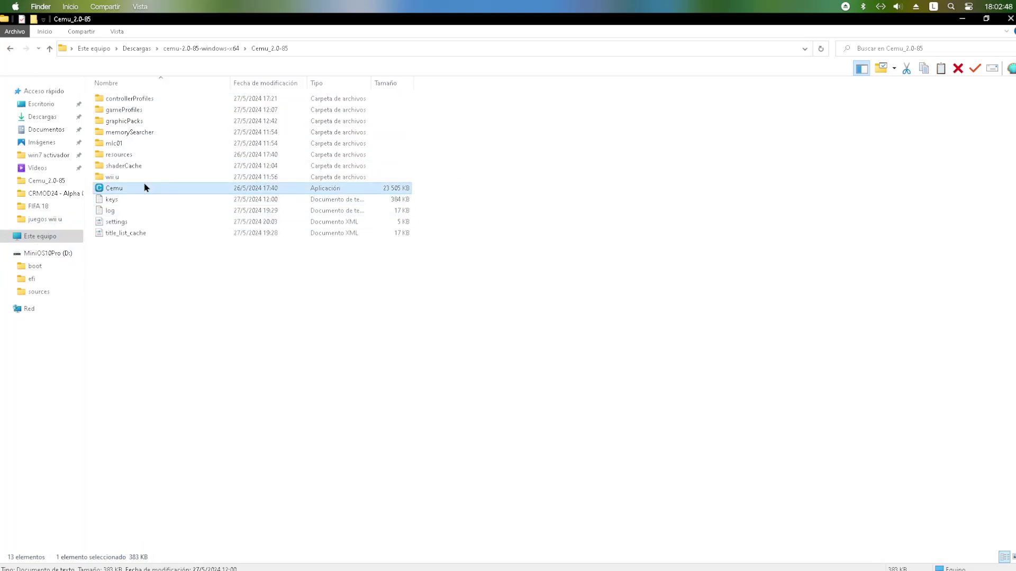
left_click(209, 215)
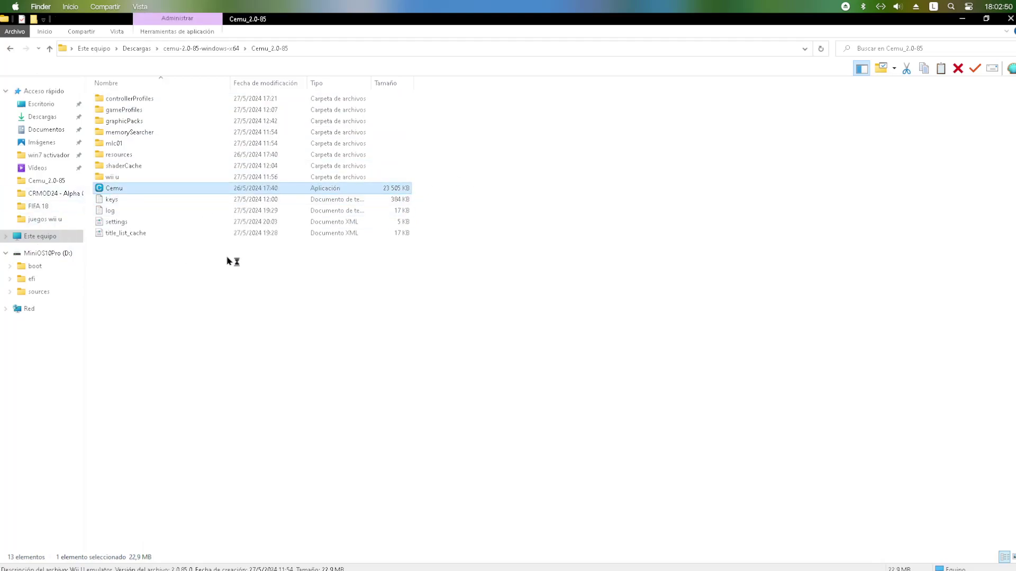
left_click_drag(444, 75, 681, 122)
left_click(952, 119)
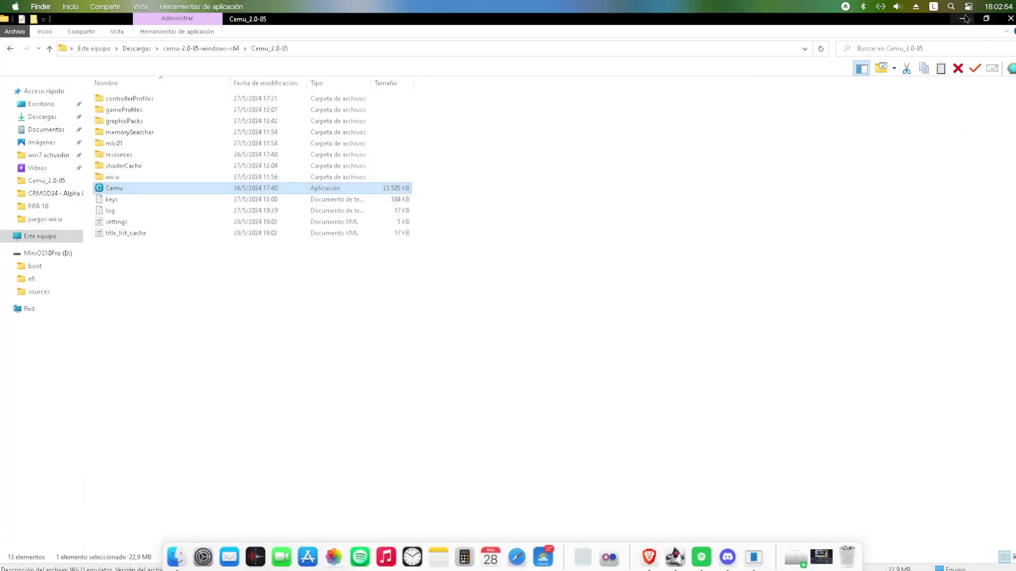
left_click(961, 19)
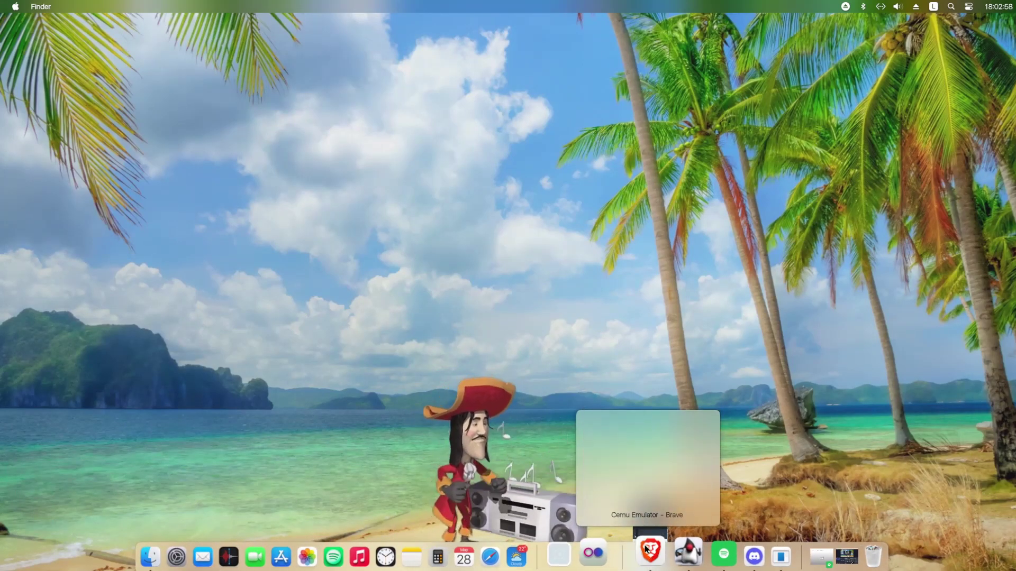
- Switch back to File Explorer and return to the Descargas folder
left_click(649, 553)
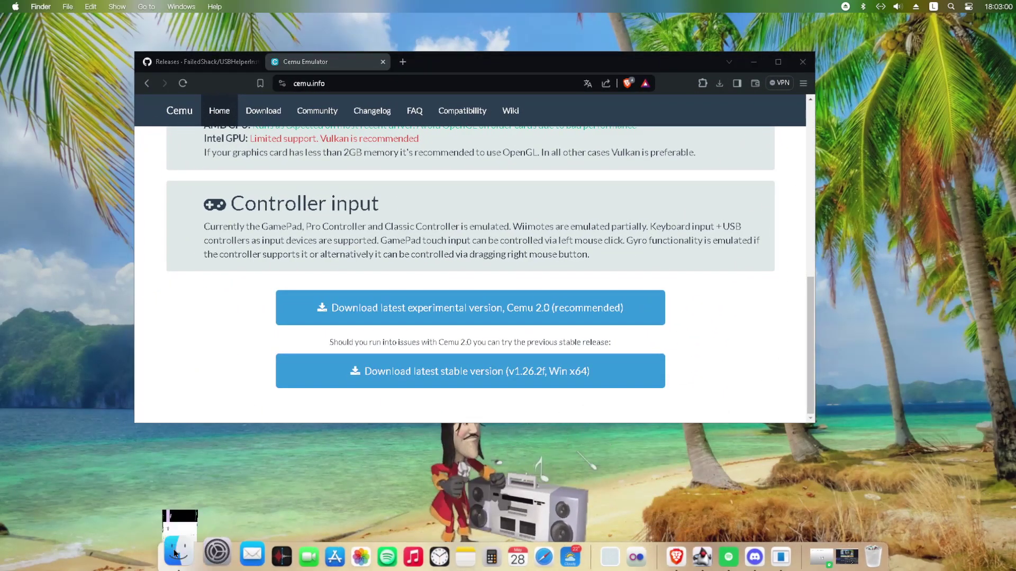
left_click(150, 556)
left_click(33, 119)
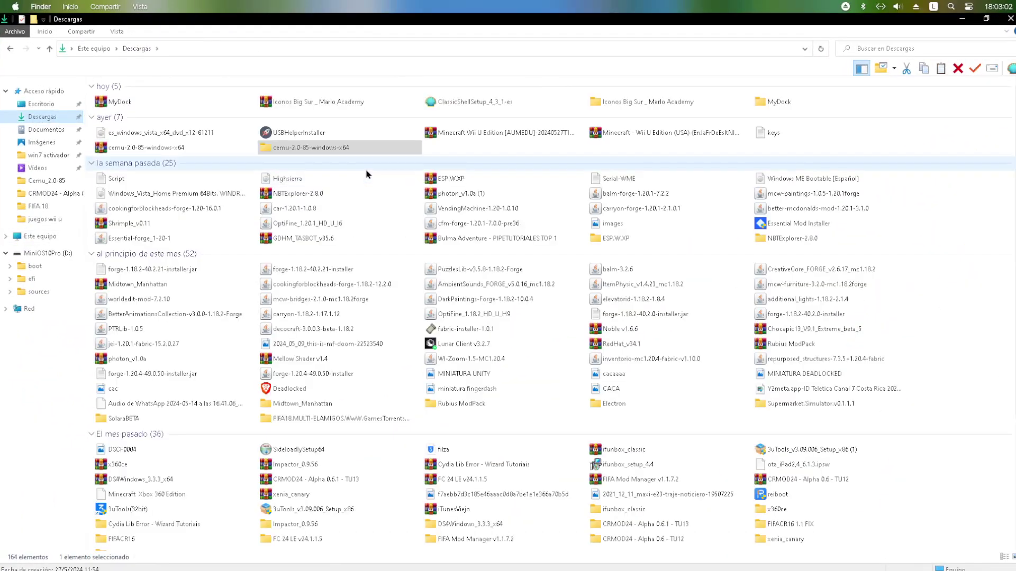
- Try to extract the cemu-2.0-85-windows-x64 archive into its own folder of the same name
right_click(202, 150)
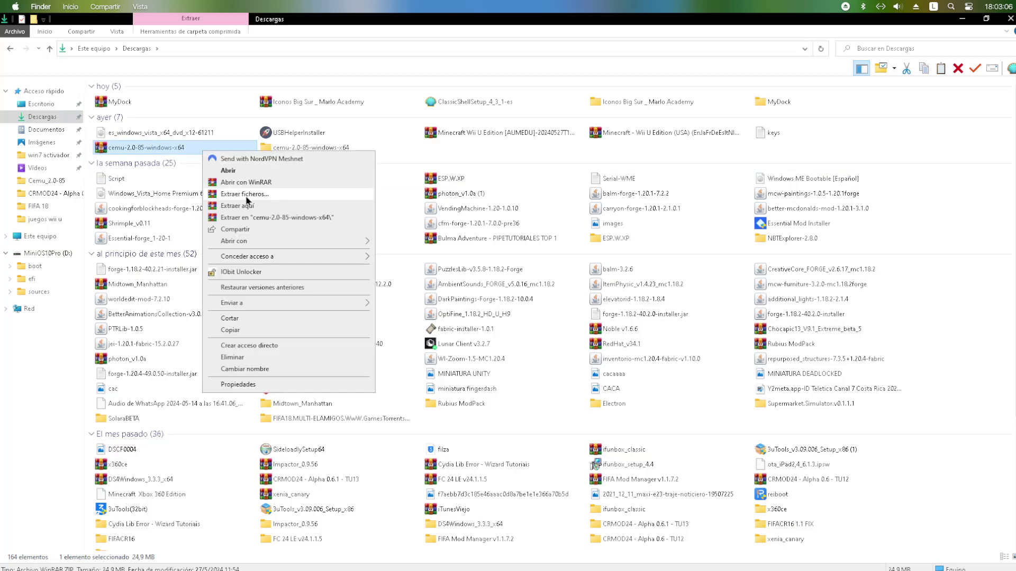
left_click(265, 217)
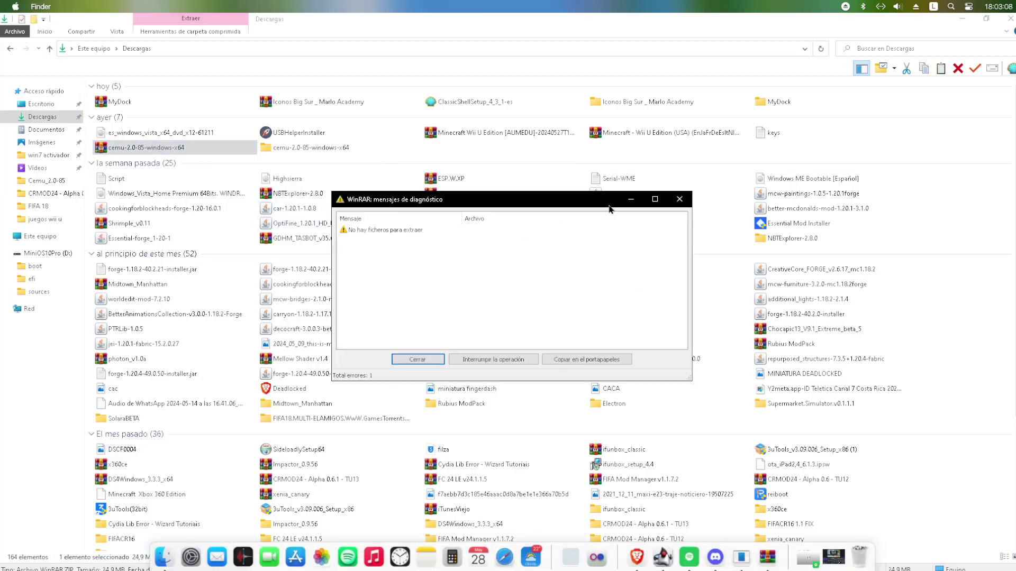
key("Return")
- Run Cemu.exe from the Cemu_2.0-85 folder inside the cemu-2.0-85-windows-x64 archive, and move the setup assistant window higher
double_click(249, 150)
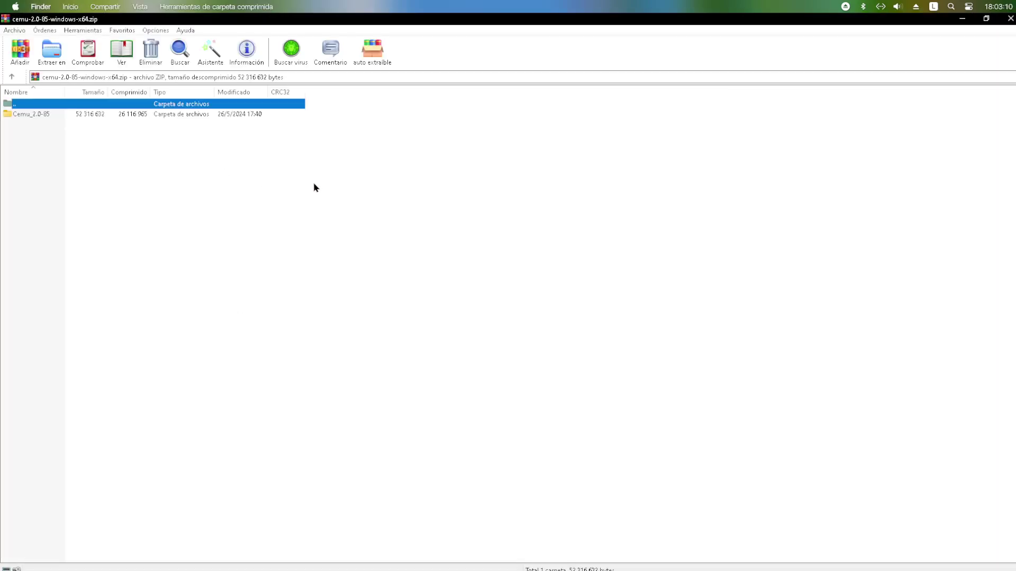
double_click(186, 115)
double_click(102, 145)
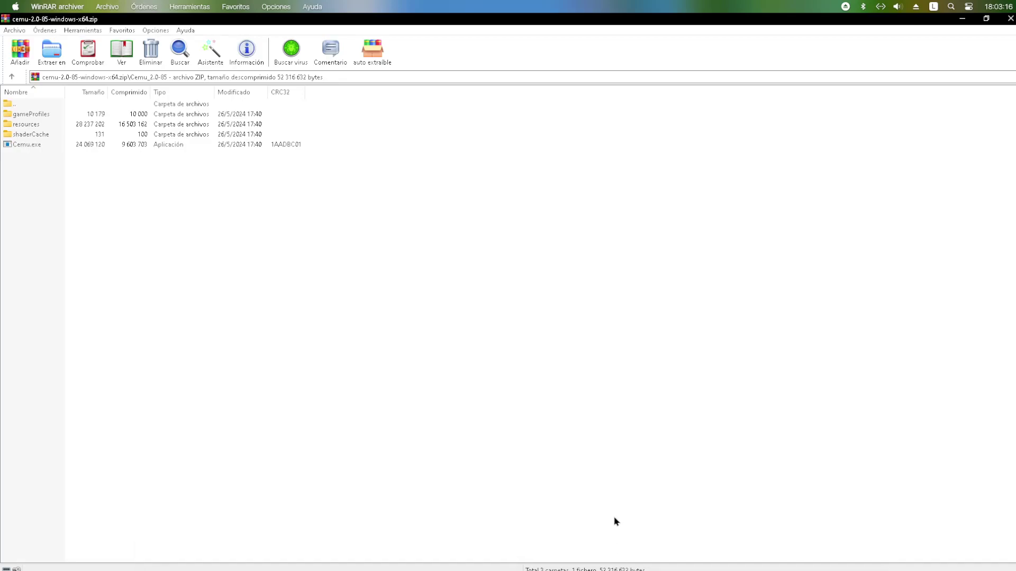
left_click(962, 18)
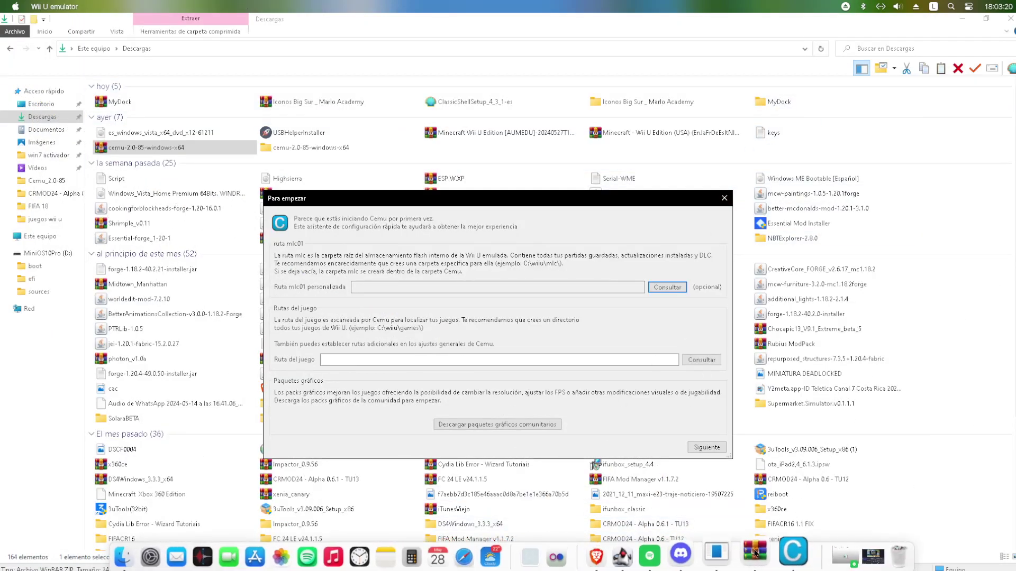
mouse_move(781, 551)
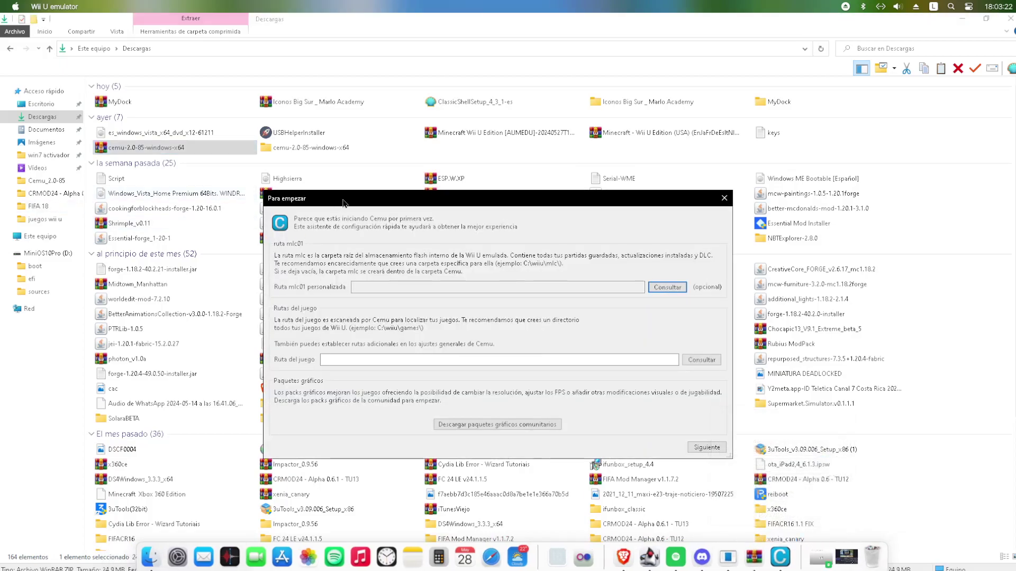
left_click_drag(347, 208, 387, 103)
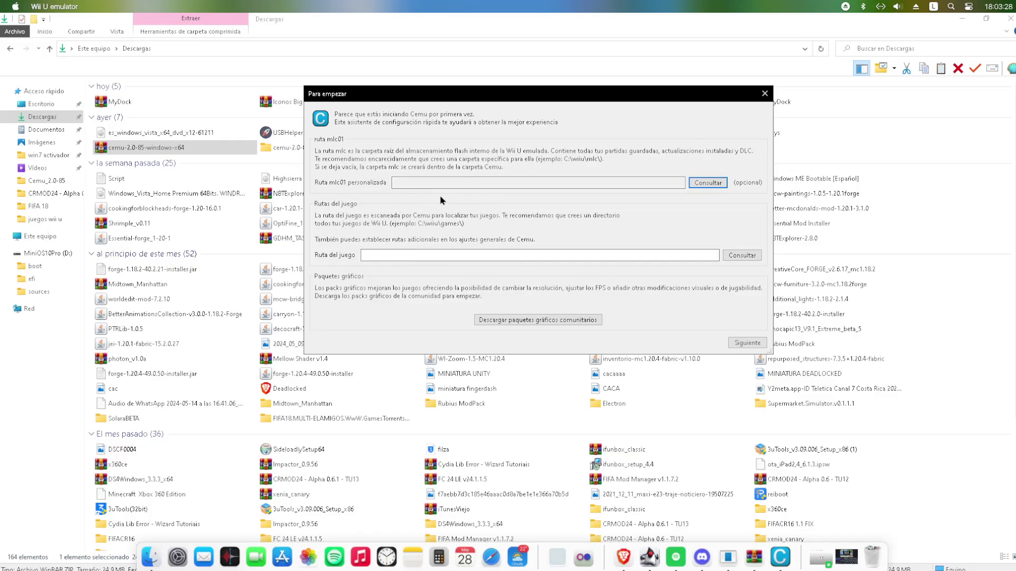
- Browse for the game path to the juegos wii u folder inside Cemu_2.0-85's wii u folder, and close the picker without selecting it
left_click(741, 258)
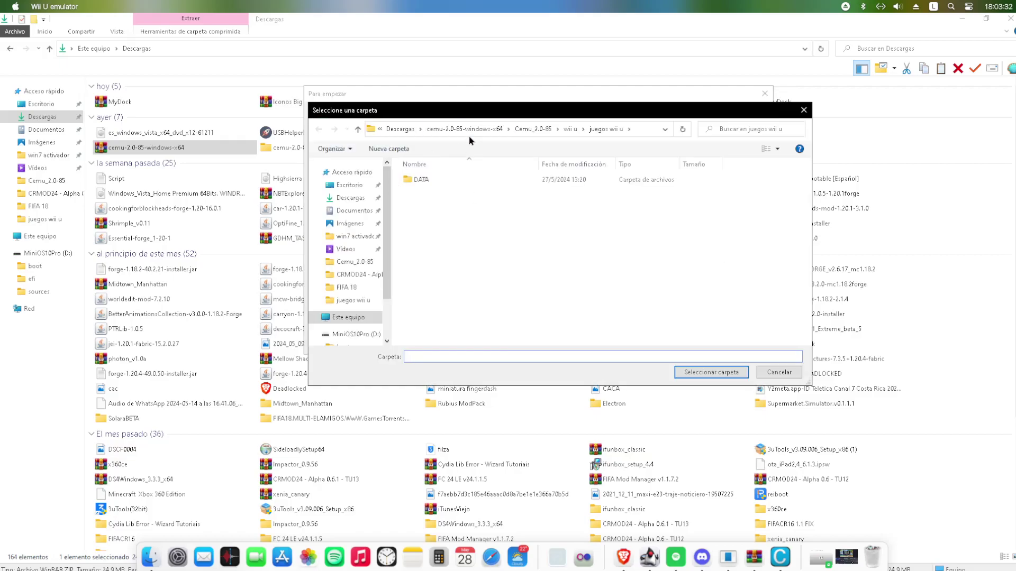
double_click(483, 179)
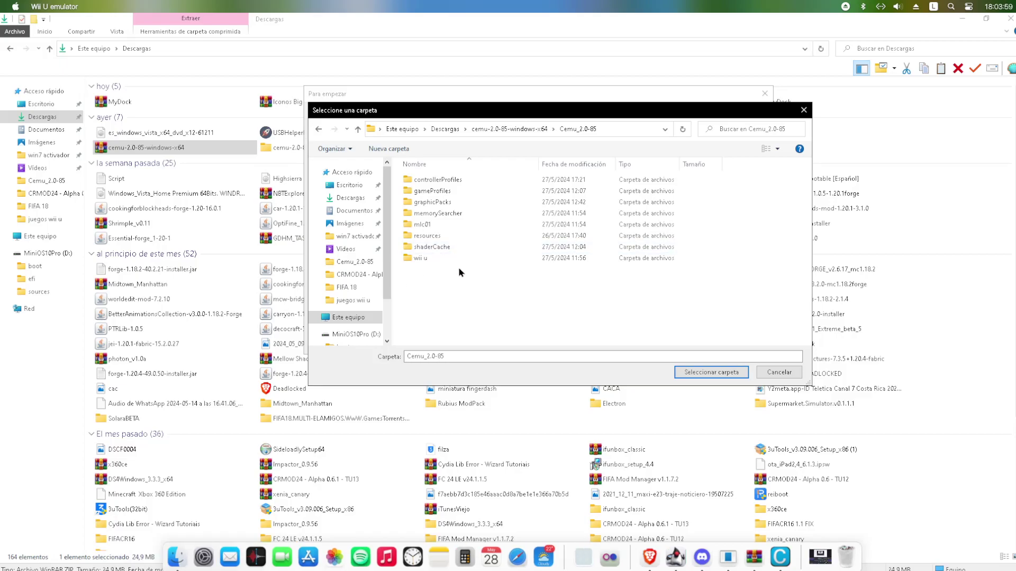
double_click(447, 255)
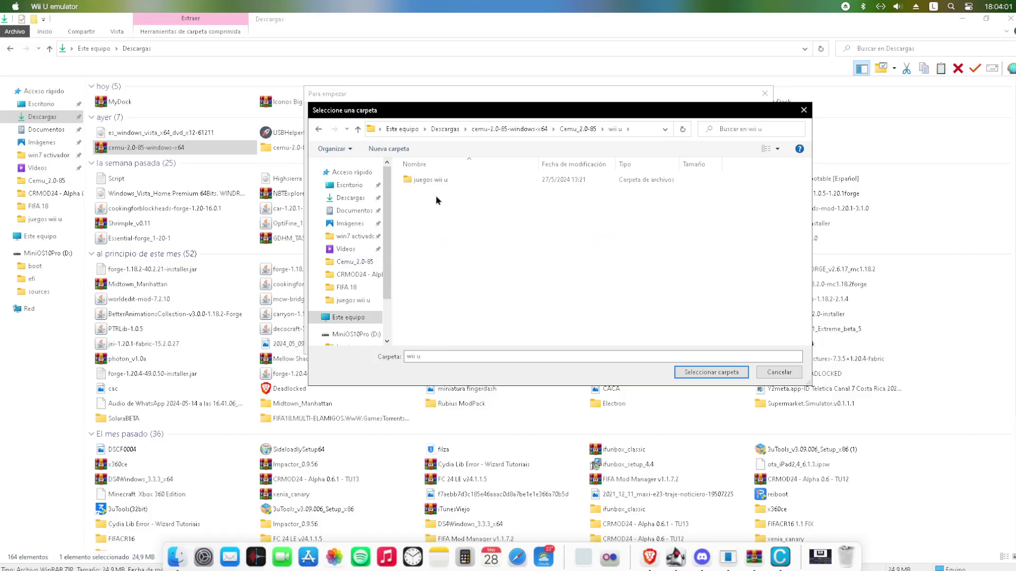
double_click(453, 180)
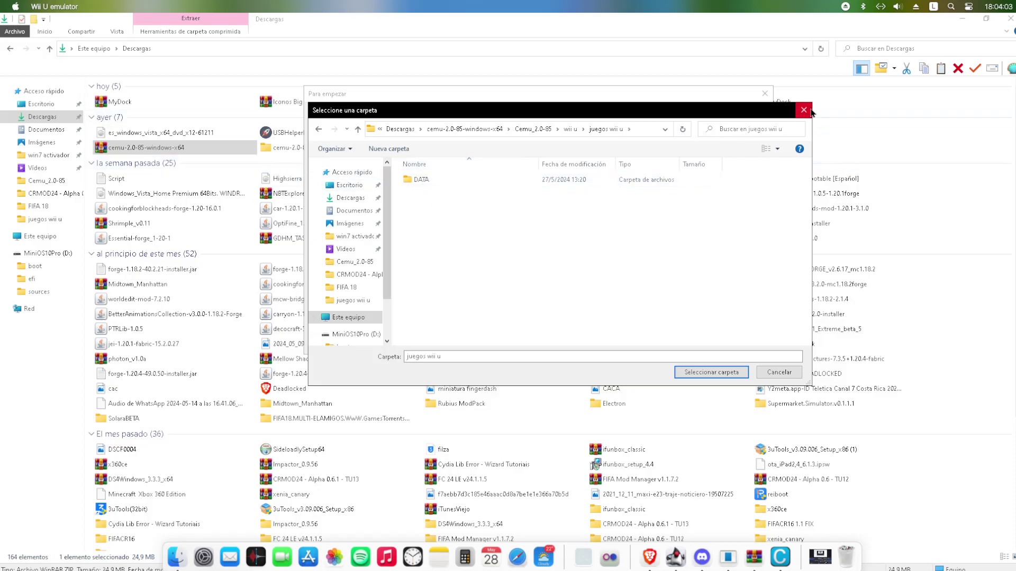
left_click(809, 110)
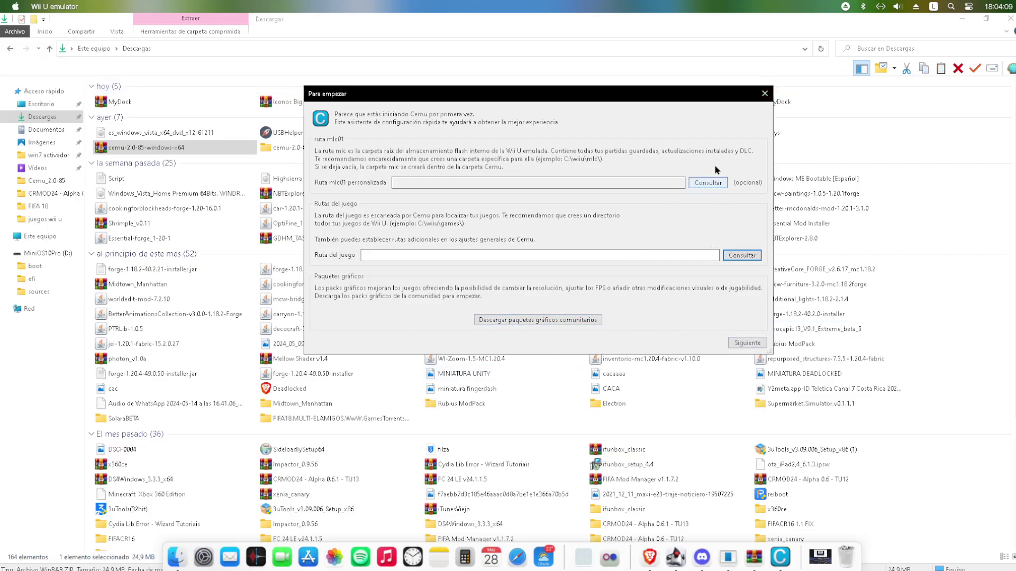
- Go on to the assistant's input settings, open and close the input configuration, and finish the setup assistant
left_click(730, 343)
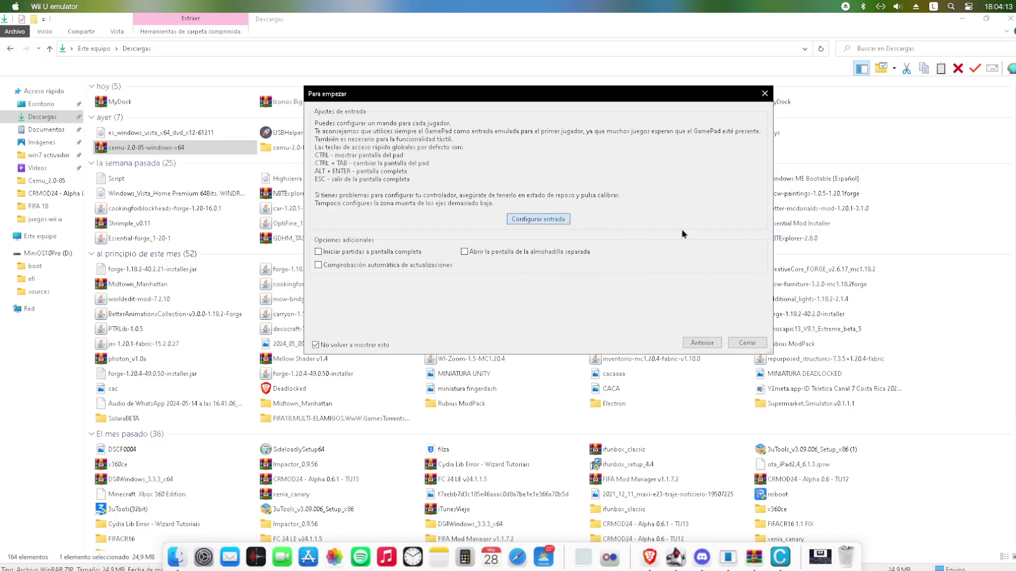
left_click(538, 219)
left_click(878, 134)
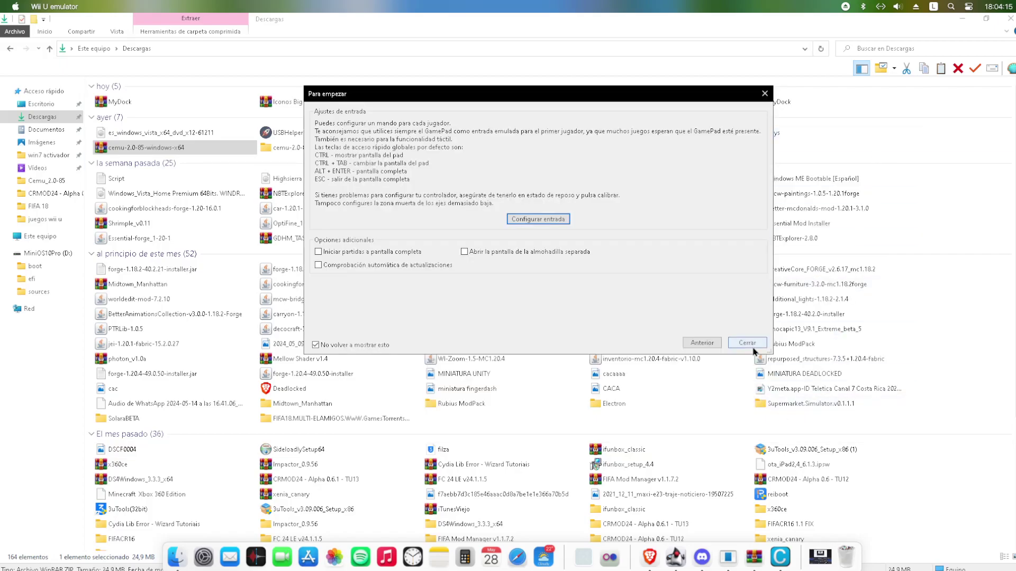
left_click(747, 343)
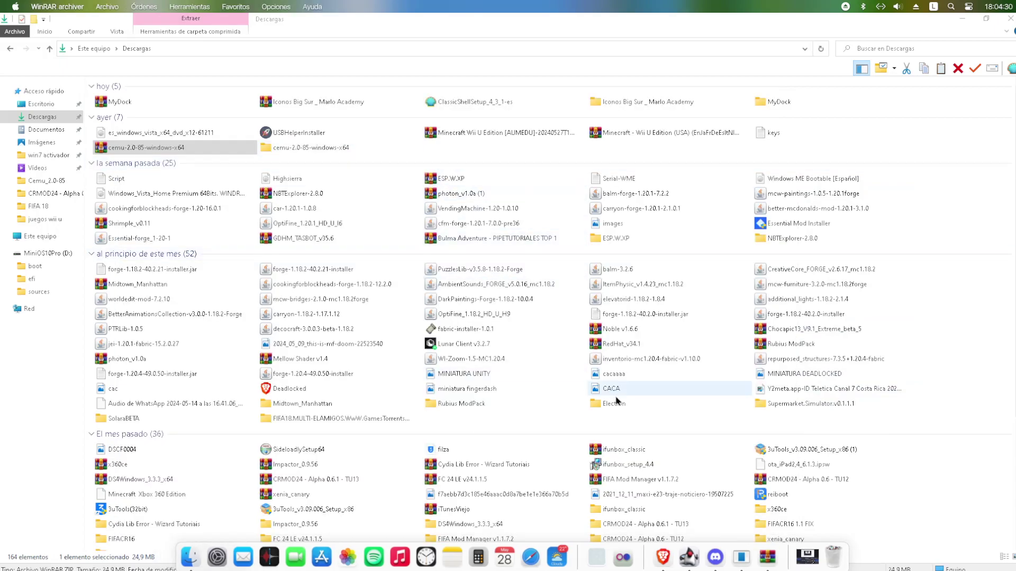
- Run Cemu from the Cemu_2.0-85 folder inside the cemu-2.0-85-windows-x64 folder in Downloads, and move its window clear of the file list
left_click(807, 557)
left_click(807, 559)
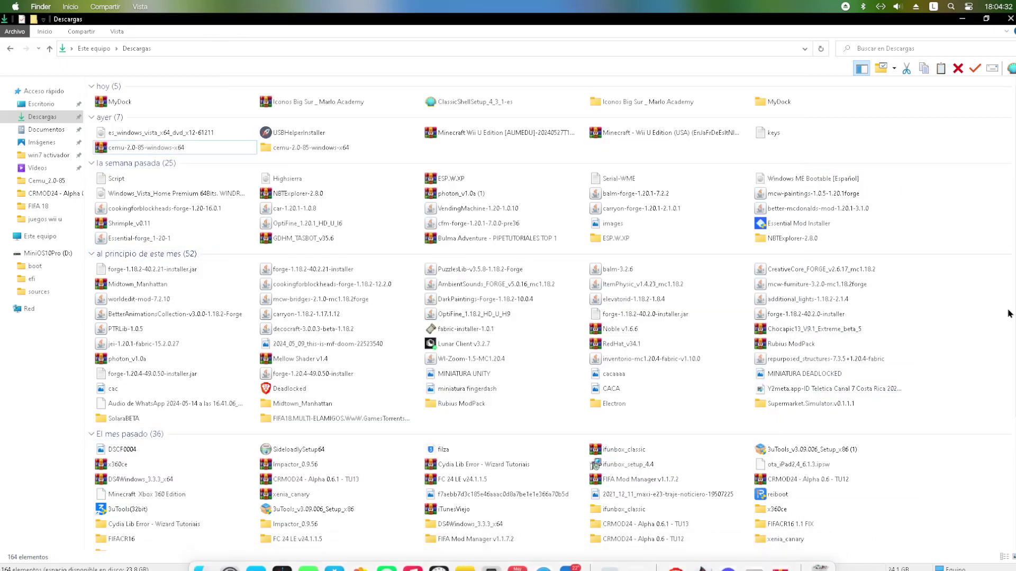
double_click(382, 154)
double_click(258, 101)
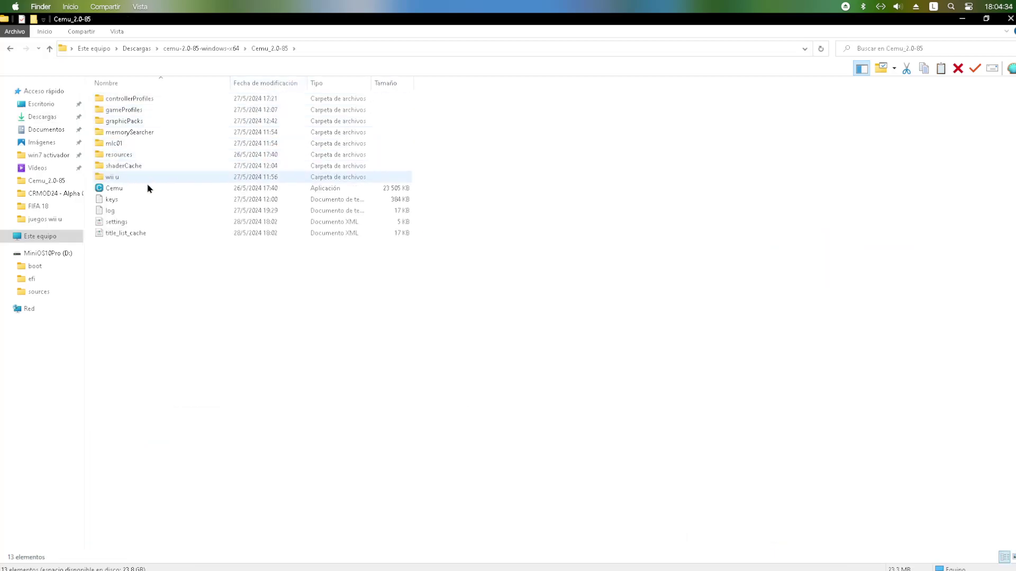
double_click(149, 185)
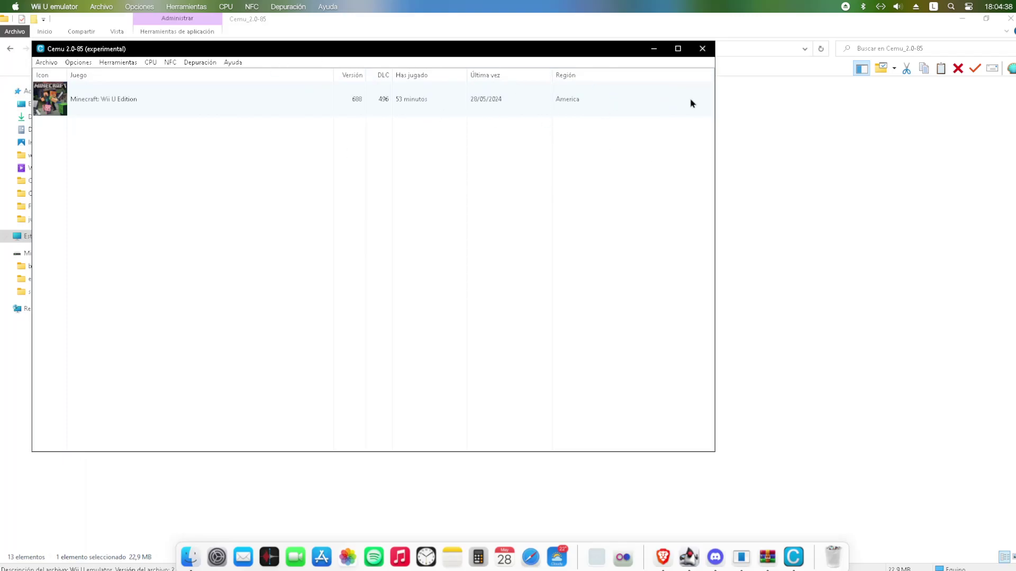
left_click_drag(389, 48, 651, 67)
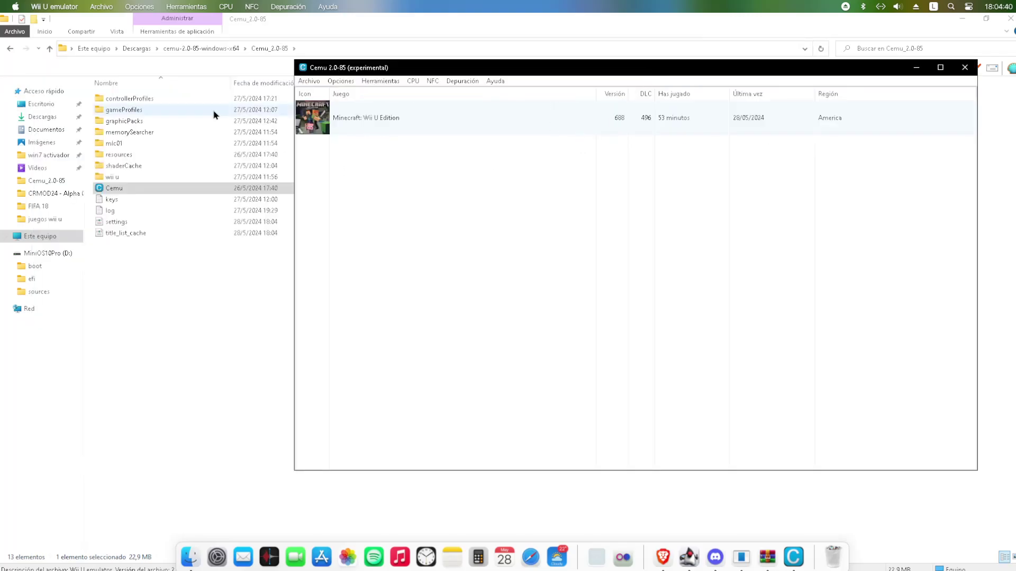
- Minimize Cemu and the file window, switch to Brave, and examine the version 1.2 assets on the USBHelperInstaller releases page
left_click(922, 67)
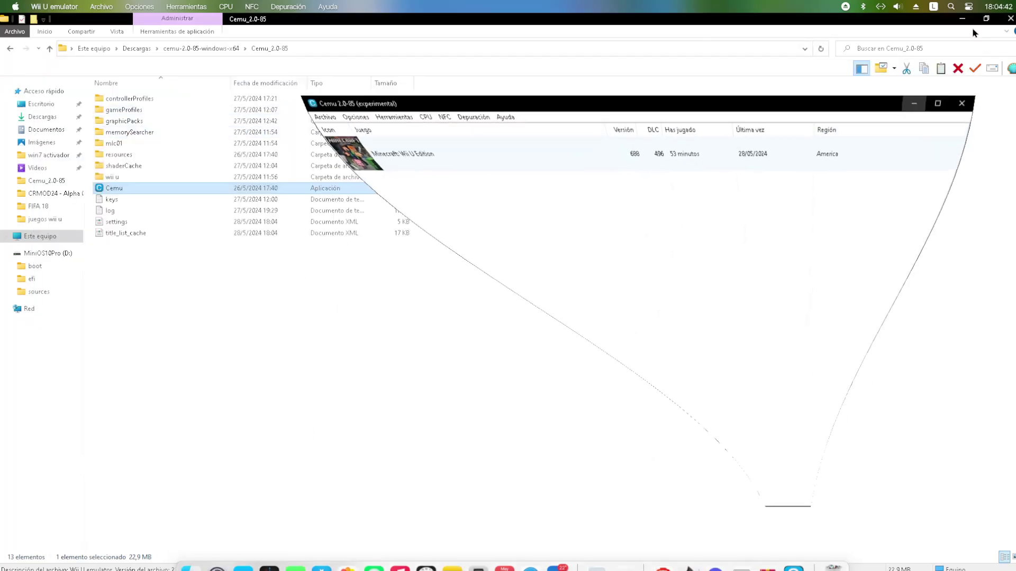
left_click(962, 18)
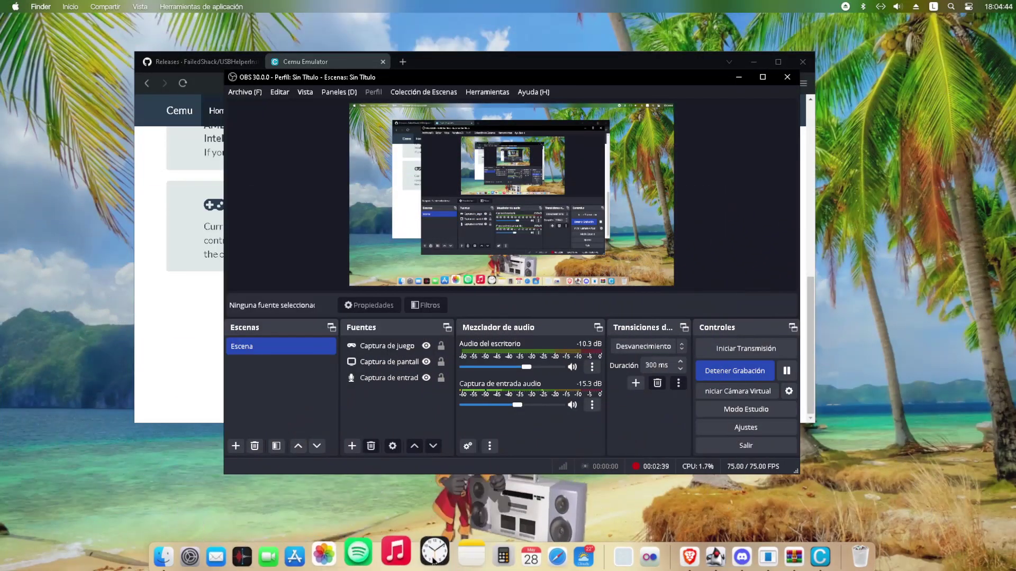
left_click(672, 555)
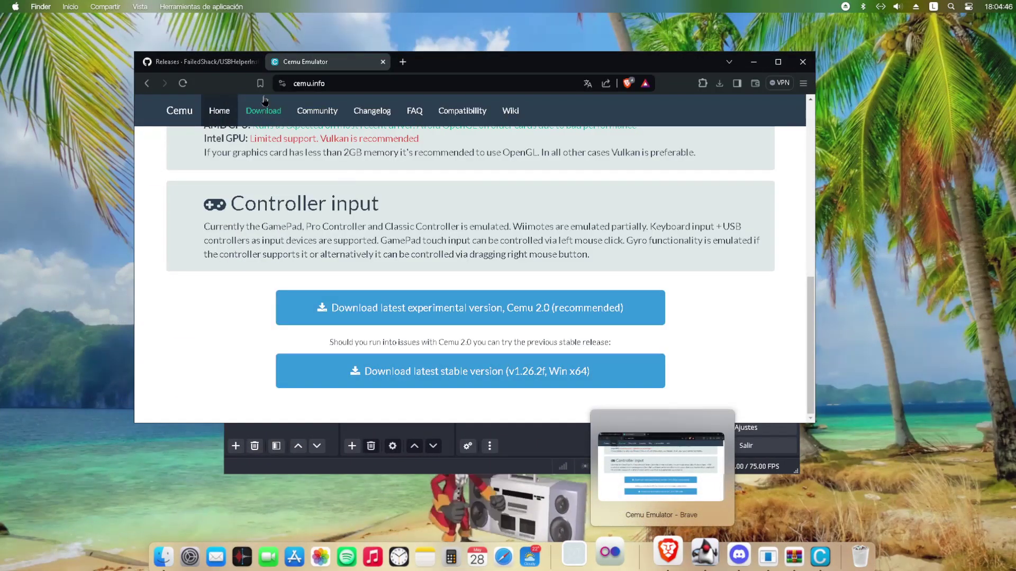
left_click(201, 62)
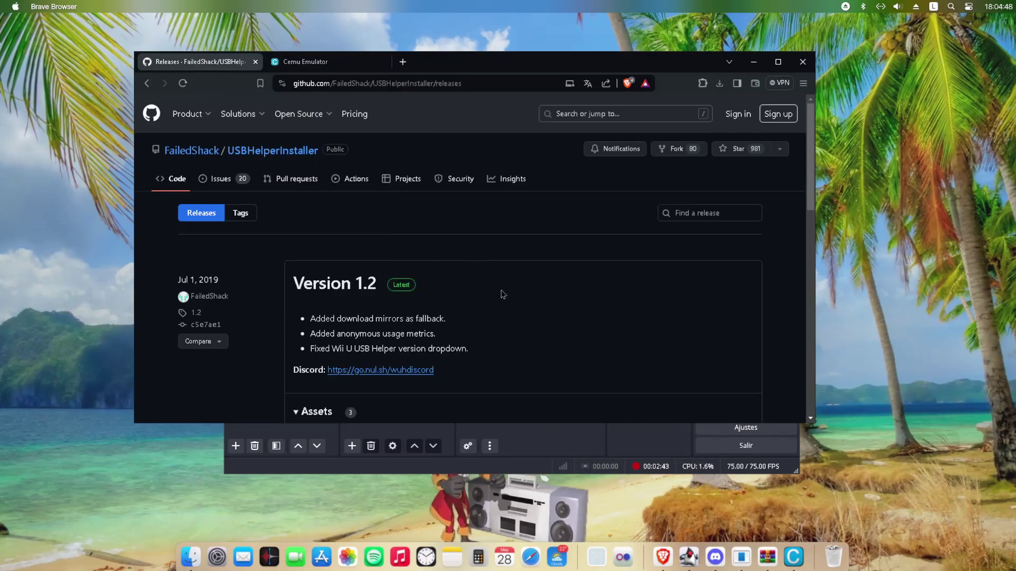
scroll(500, 294, "down", 5)
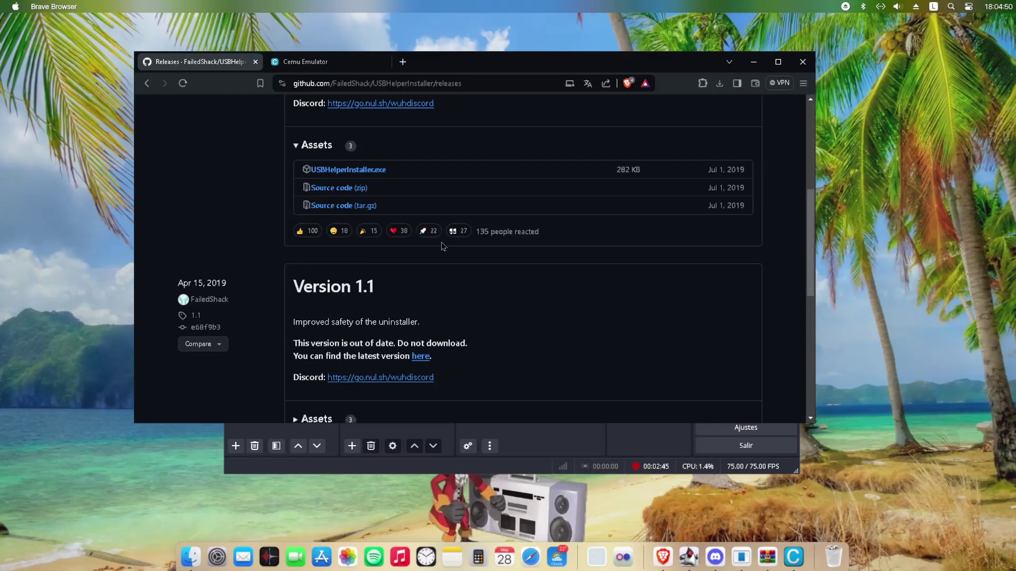
scroll(442, 243, "up", 3)
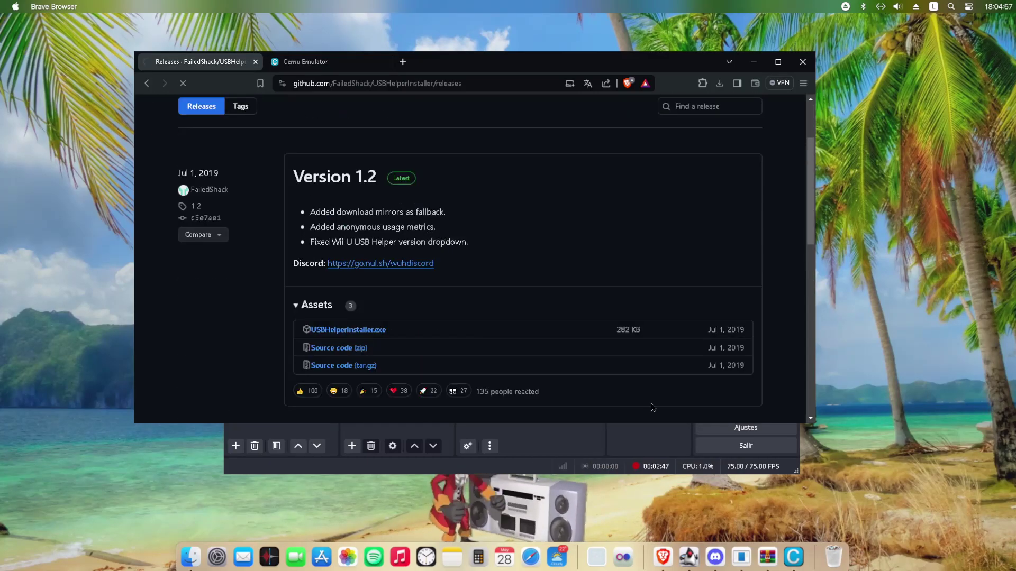
left_click(793, 557)
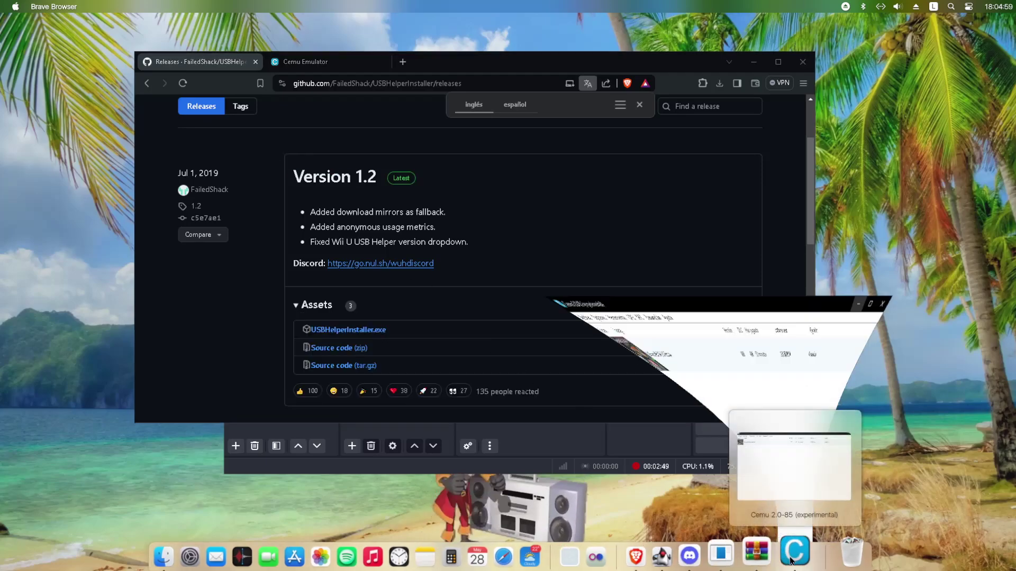
key("super+m")
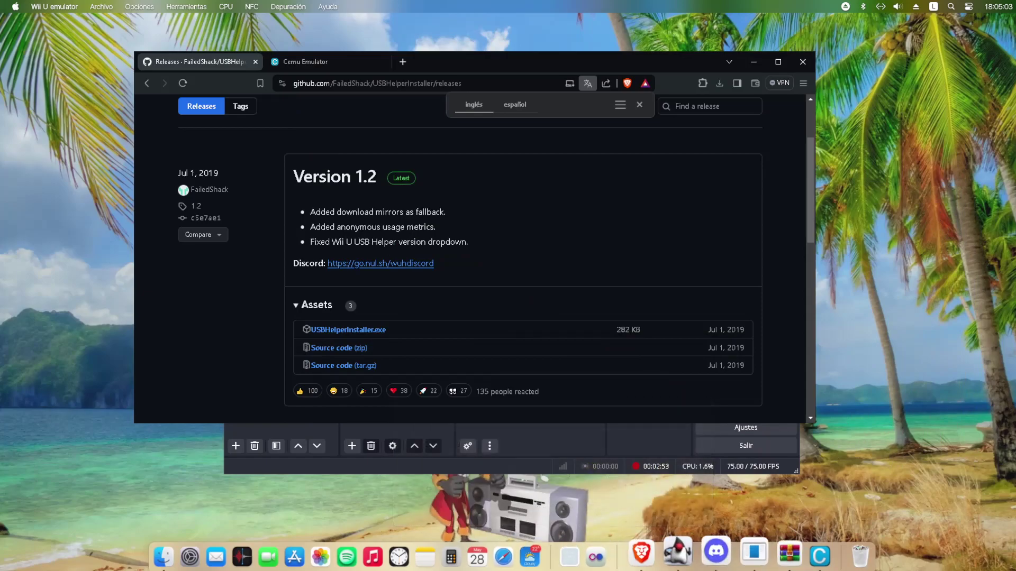
mouse_move(764, 558)
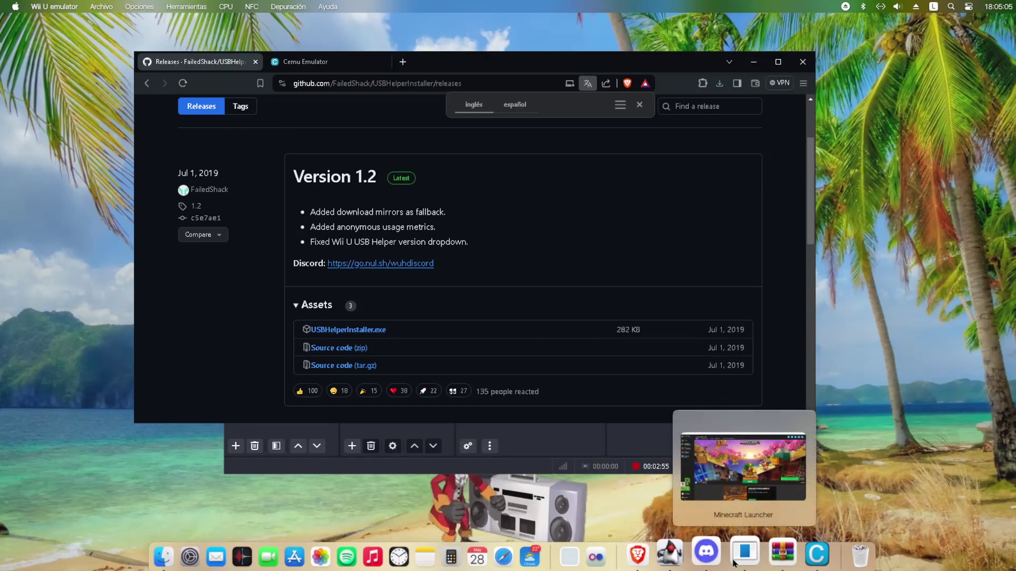
left_click(741, 466)
left_click(681, 553)
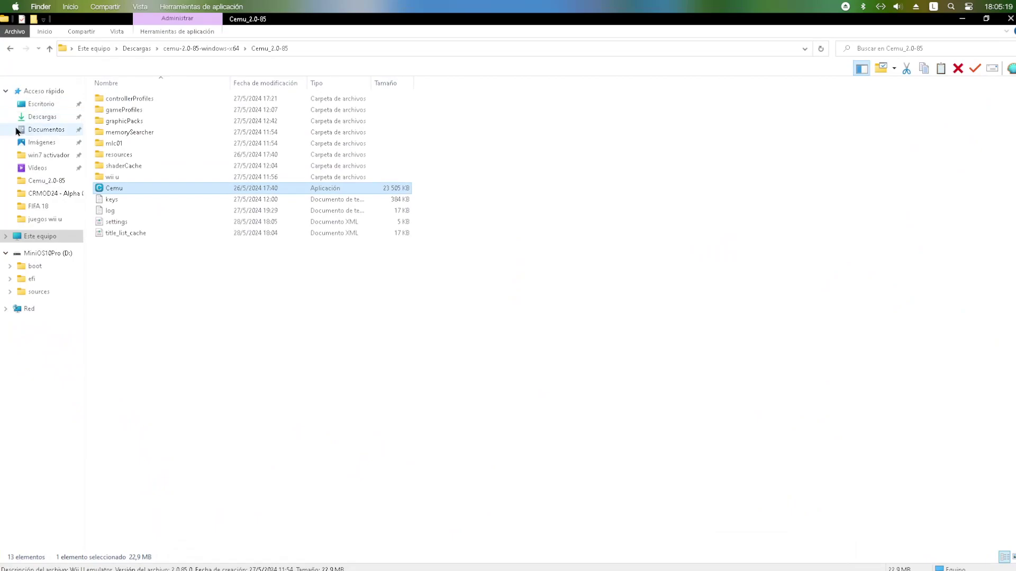
- Run USBHelperInstaller from the Downloads folder, advance to the install location, and exit the setup without installing
left_click(48, 116)
double_click(340, 133)
left_click(529, 311)
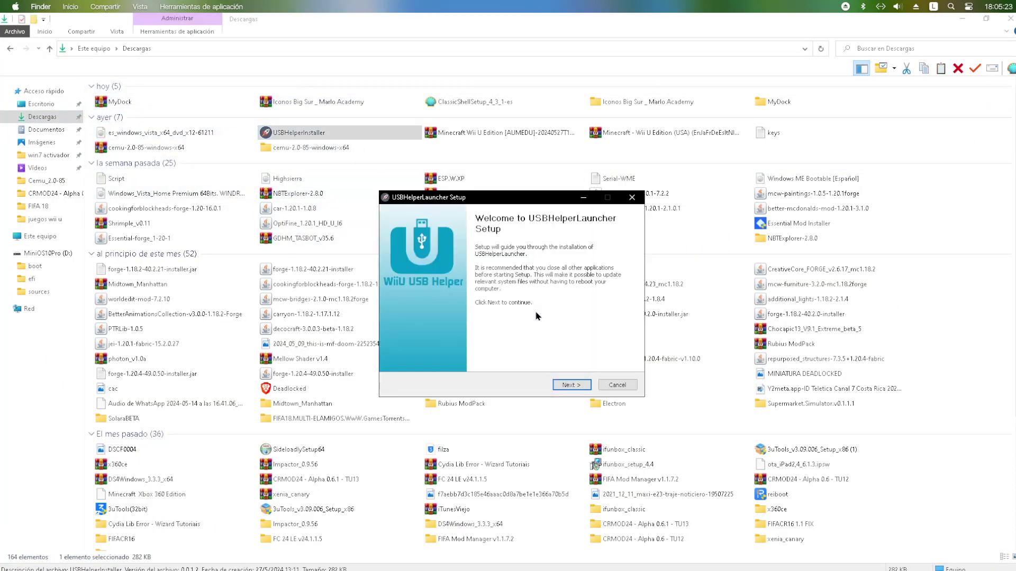
left_click(586, 390)
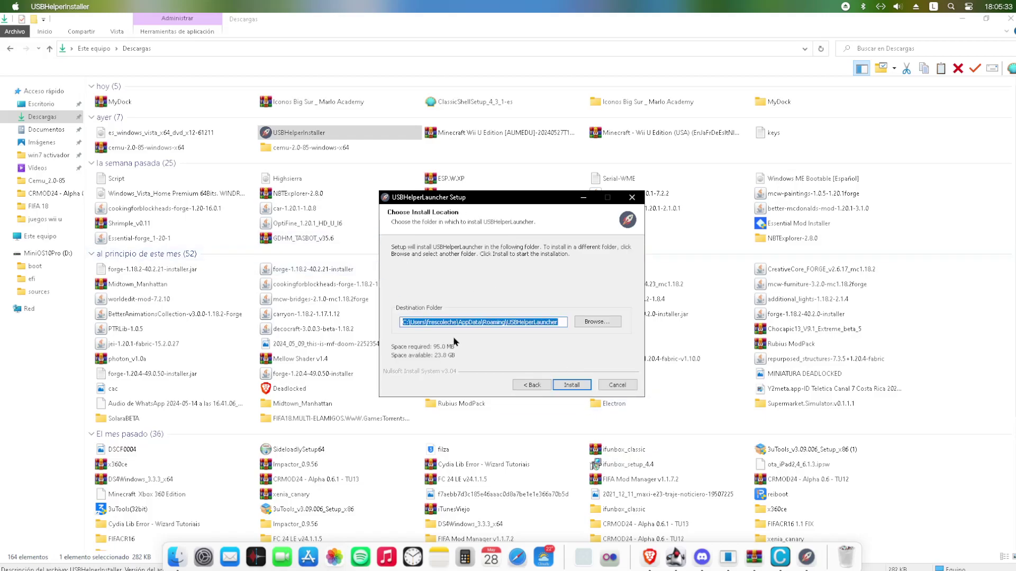
left_click(624, 200)
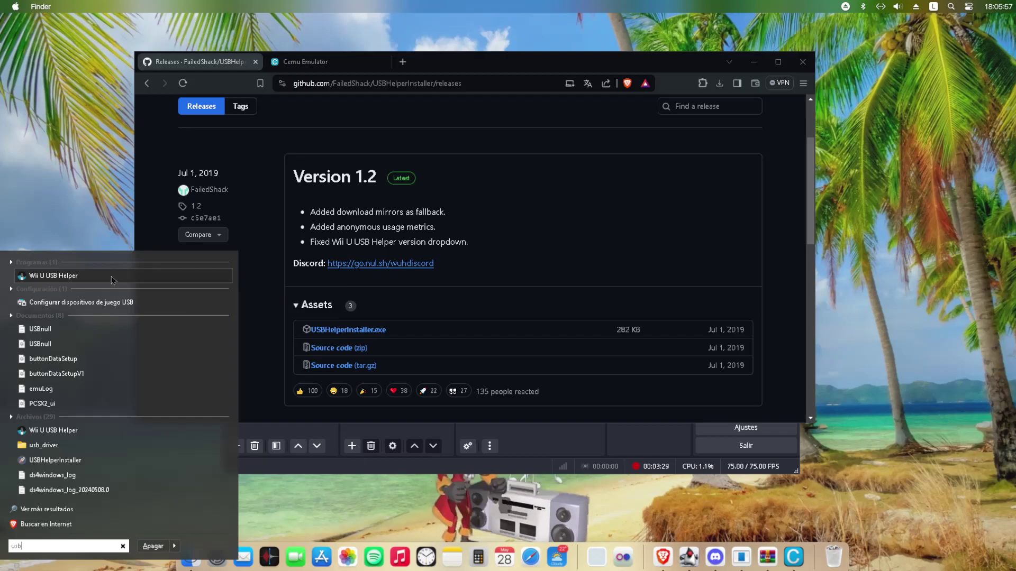
- Launch Wii U USB Helper, move its window toward the middle of the desktop, and search the game library for "minecraft"
left_click(112, 279)
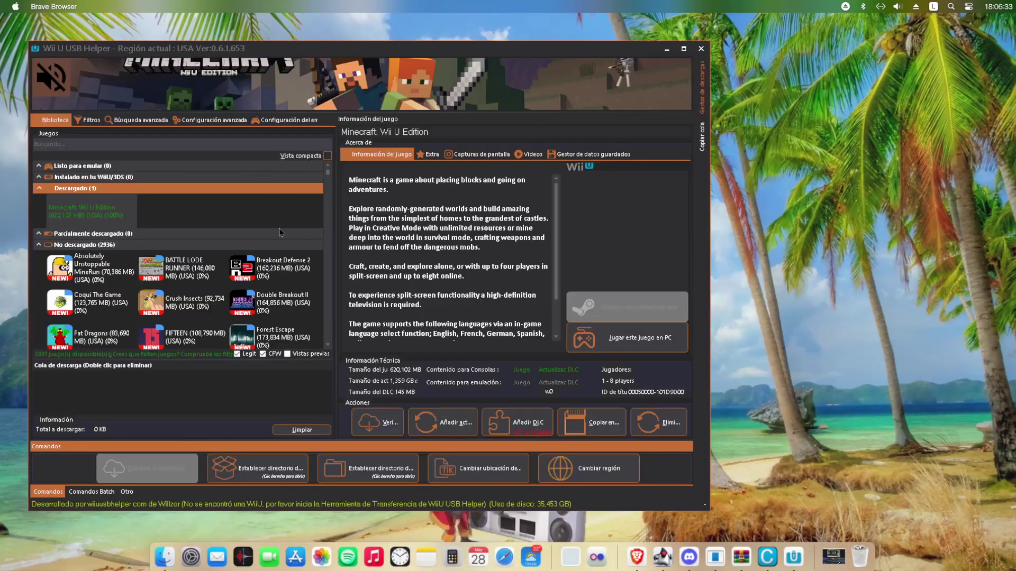
left_click_drag(208, 53, 375, 69)
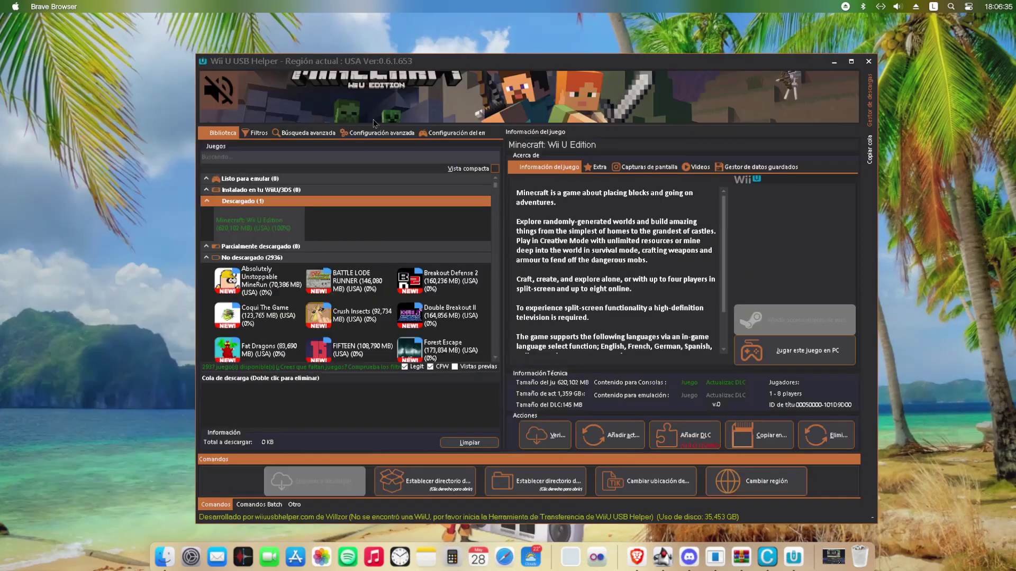
left_click(266, 160)
type("minecraft")
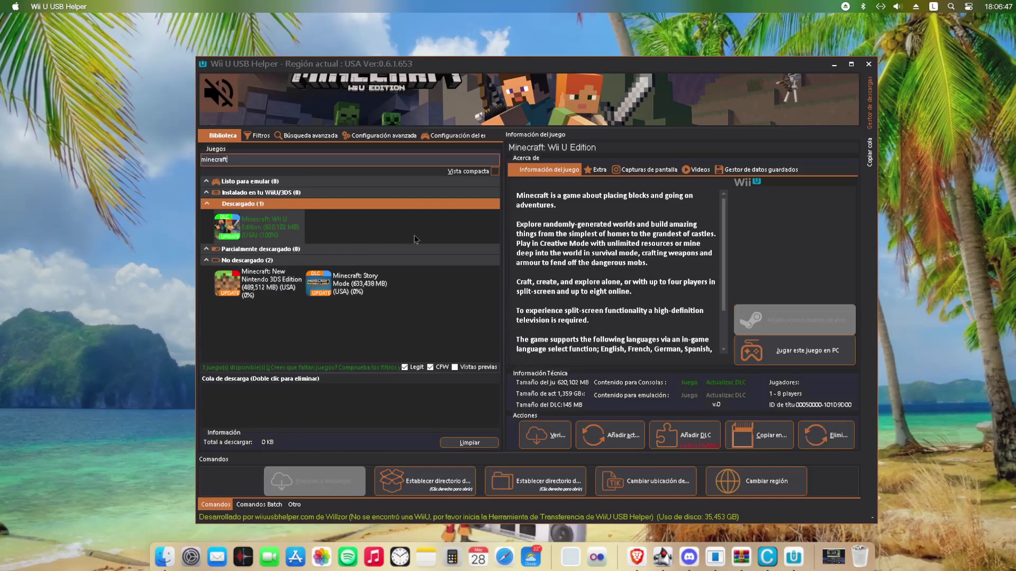
left_click(341, 479)
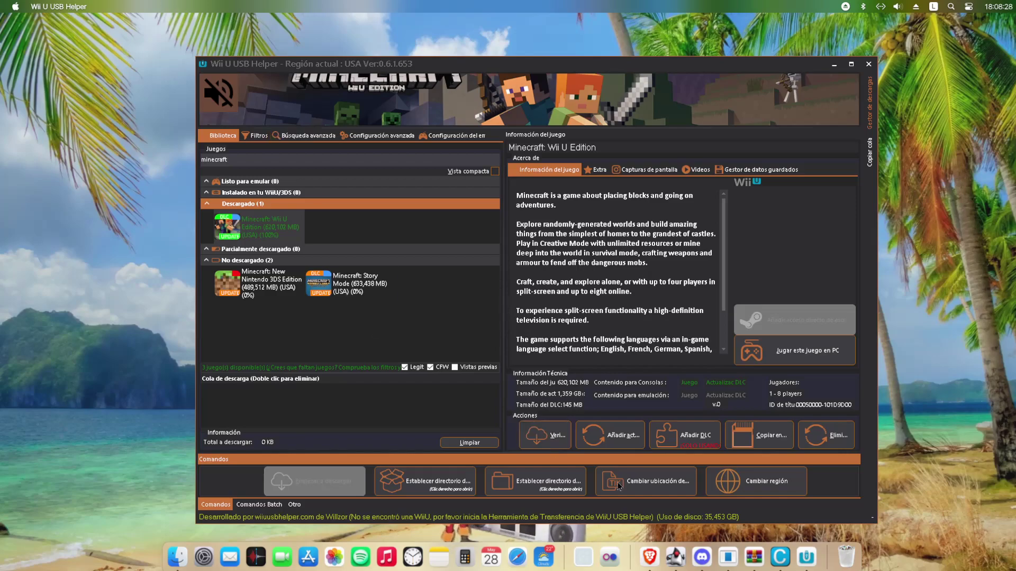
- Switch to Cemu, browse for a title to install in juegos wii u/DATA/USA/GAMES/Minecraft Wii U Edition, and close the folder picker without selecting it
mouse_move(811, 561)
left_click(766, 551)
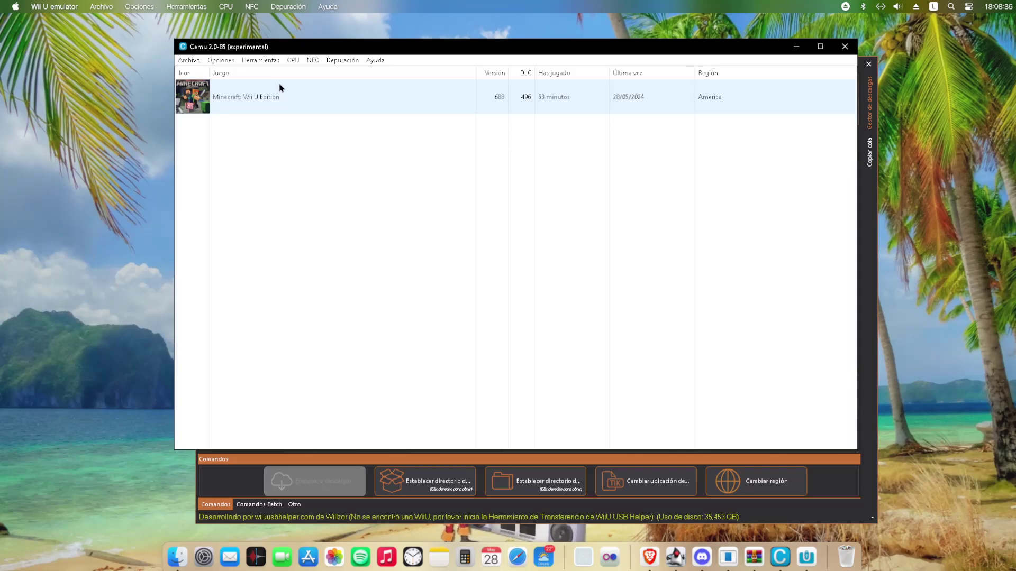
left_click(189, 60)
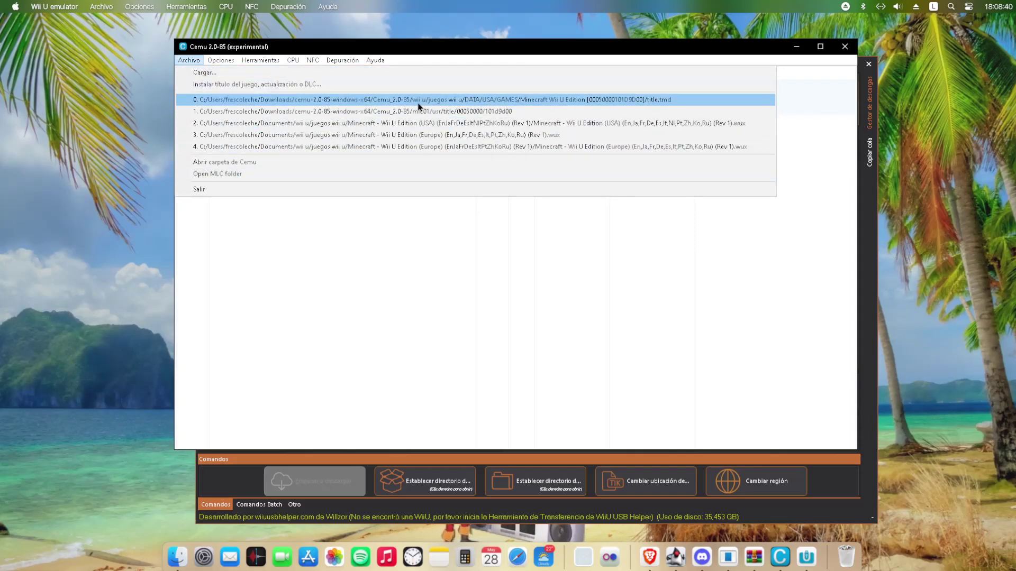
left_click(253, 84)
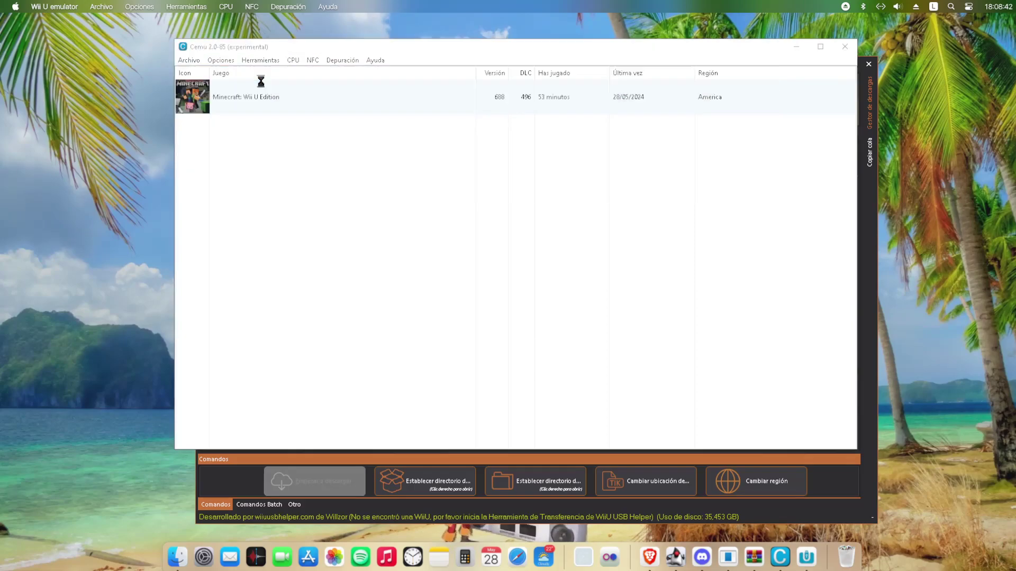
left_click(403, 93)
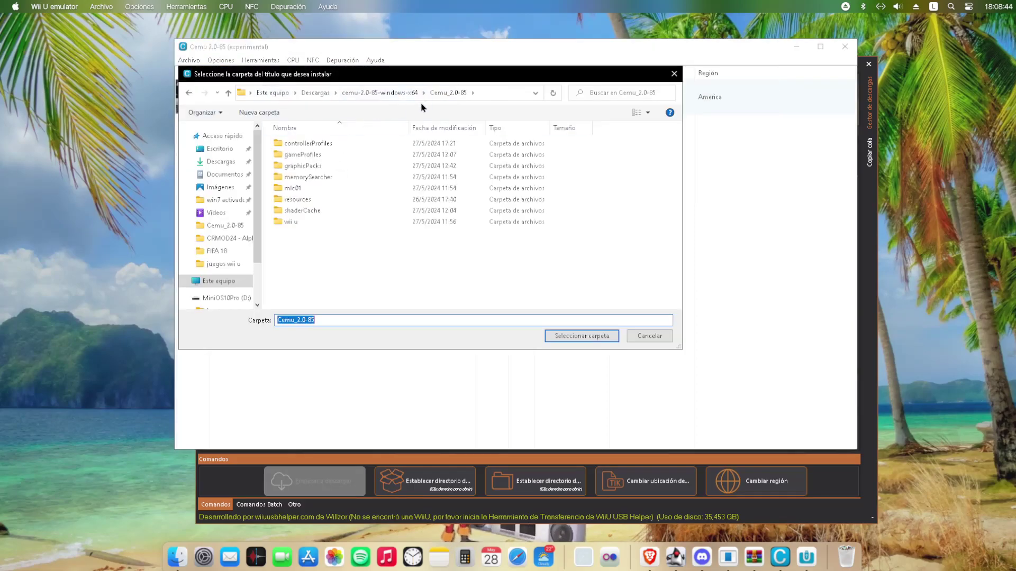
double_click(336, 221)
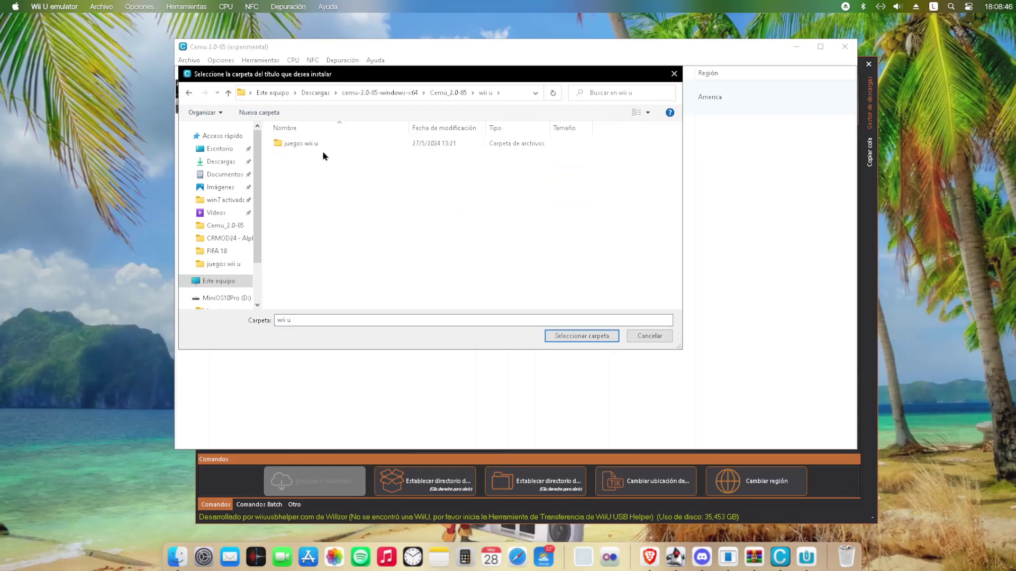
double_click(323, 149)
double_click(325, 146)
double_click(312, 154)
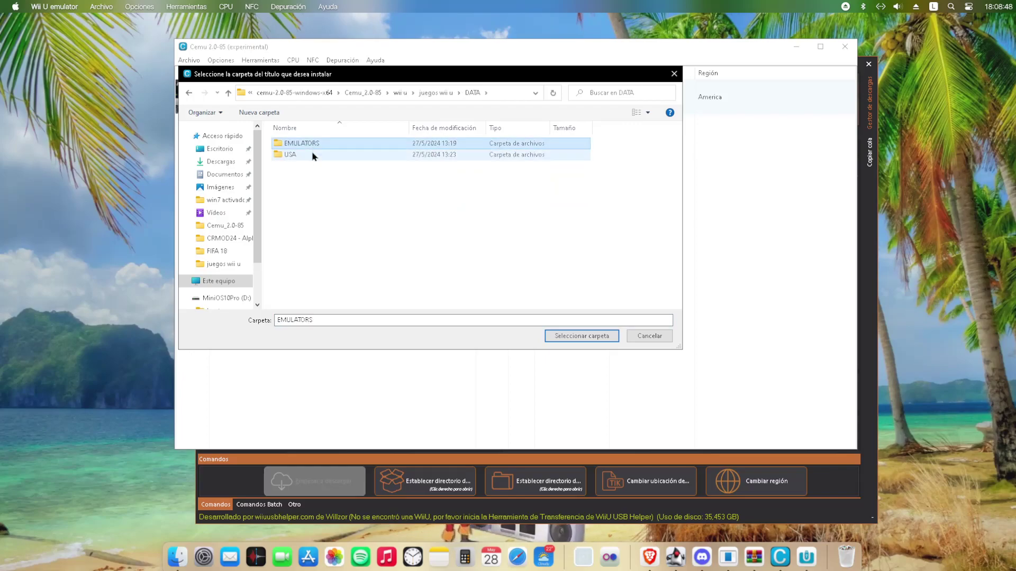
double_click(313, 155)
double_click(336, 147)
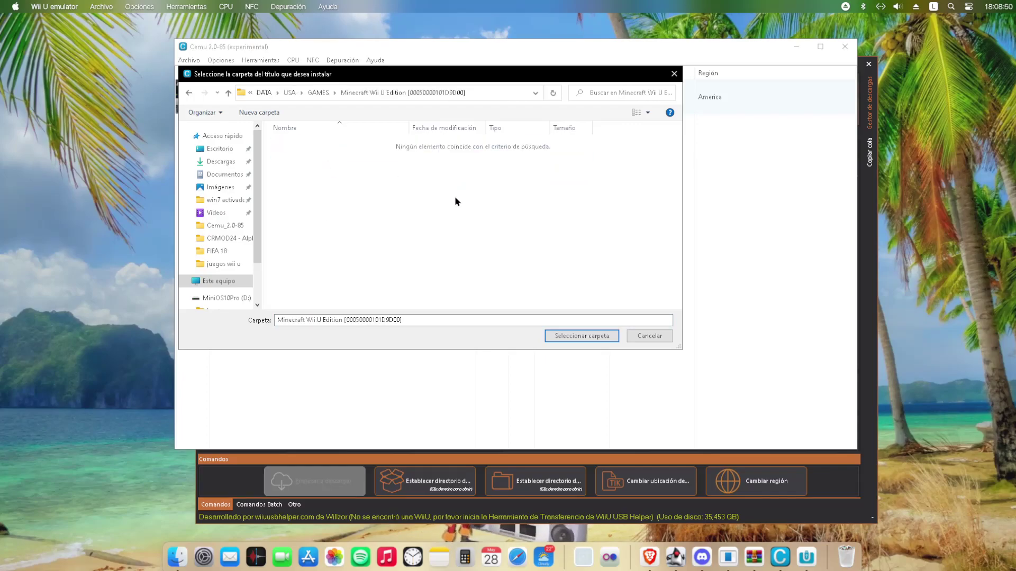
left_click(674, 75)
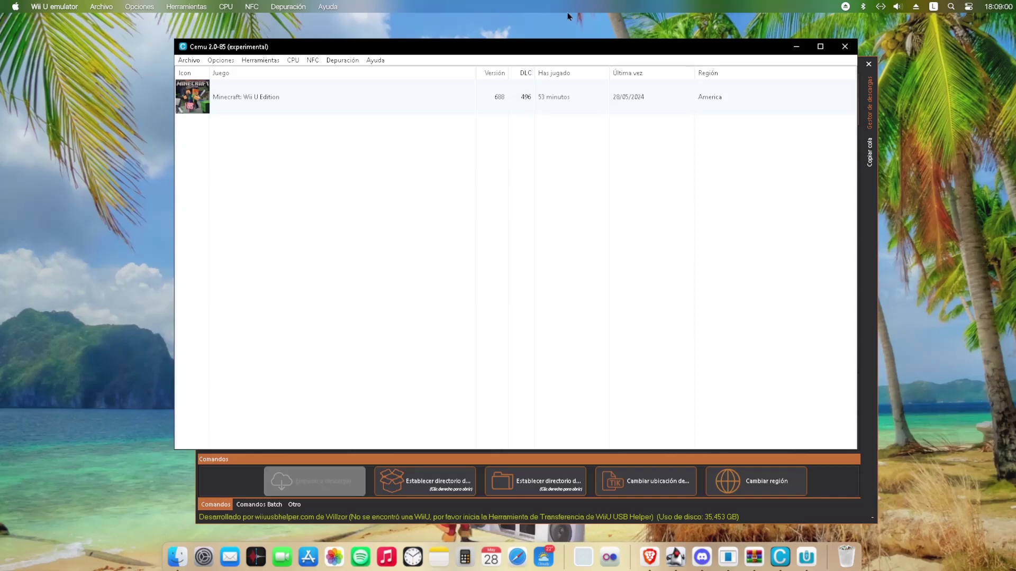
- Open the graphic packs of Minecraft: Wii U Edition, filter them by "minecraft", and close the graphic packs window
right_click(365, 96)
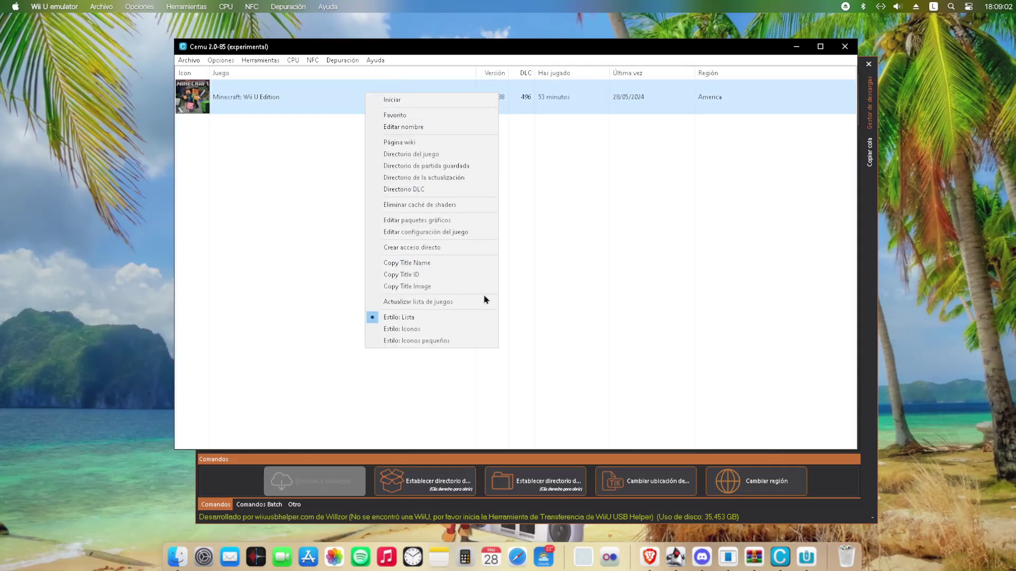
left_click(464, 220)
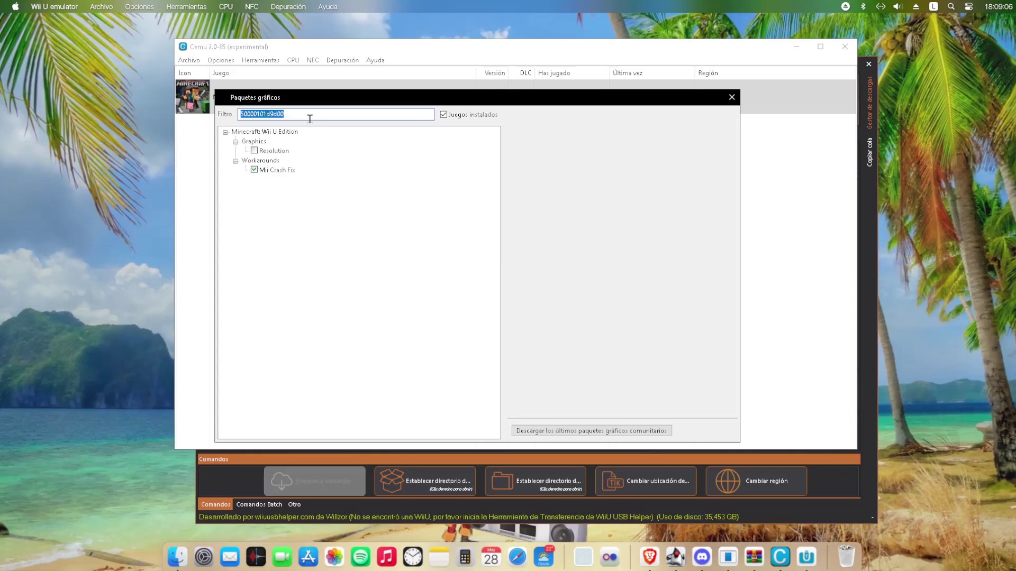
key("BackSpace")
type("minecraft")
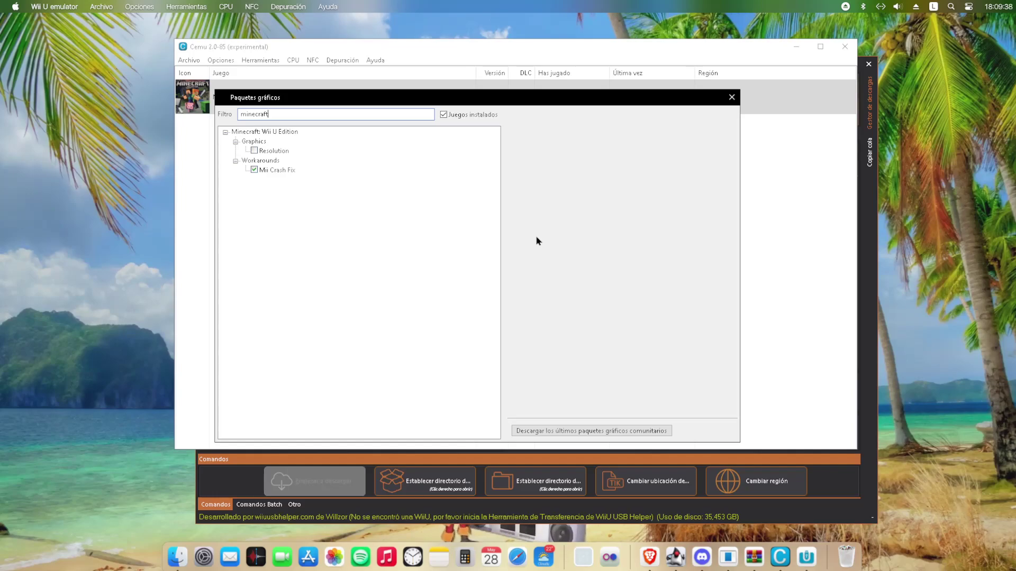
left_click(732, 97)
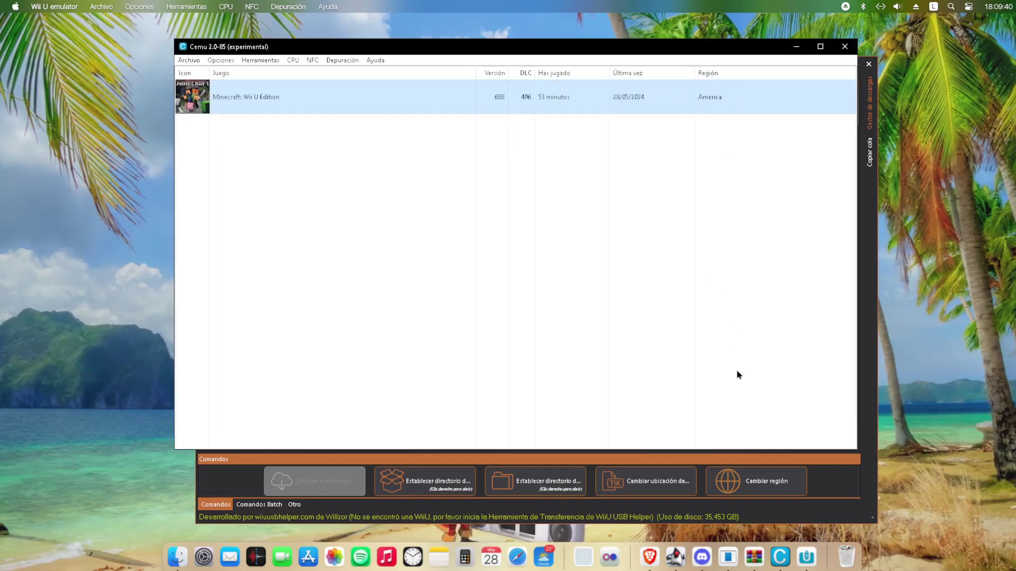
left_click(729, 554)
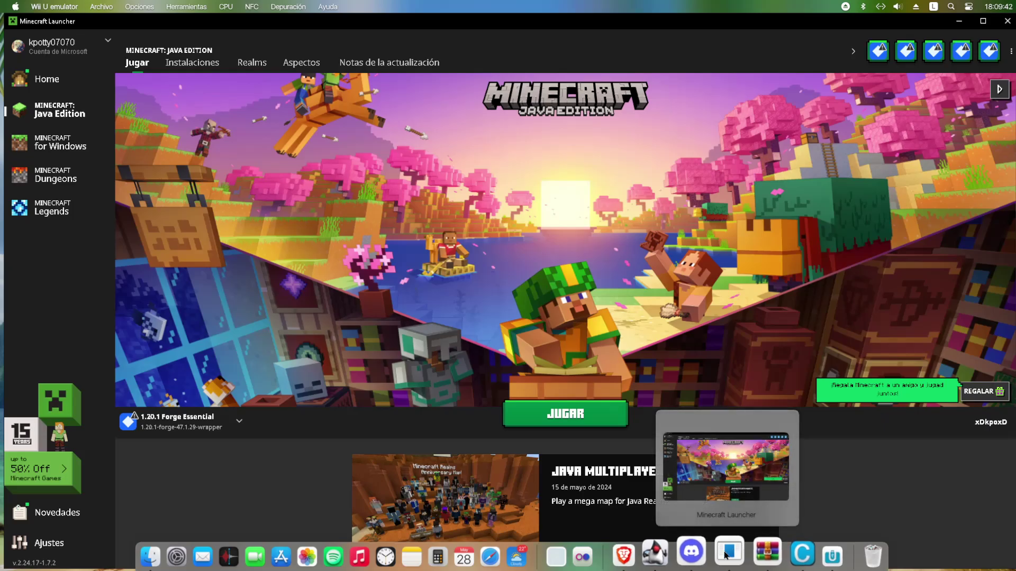
left_click(728, 553)
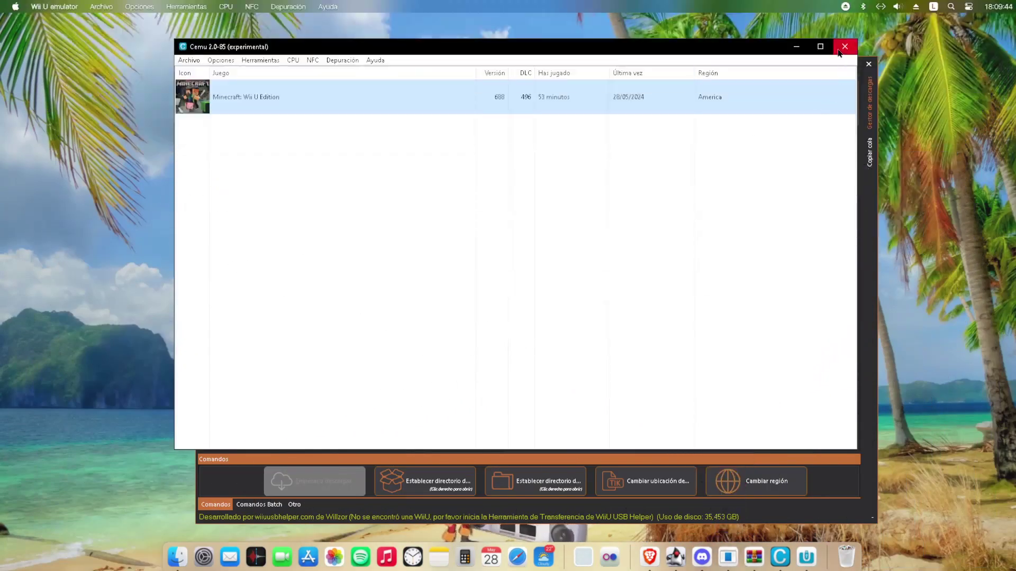
- Minimize the open Cemu, Wii U USB Helper and recording windows, and bring Cemu back onto the cleared desktop
left_click(796, 46)
left_click(834, 66)
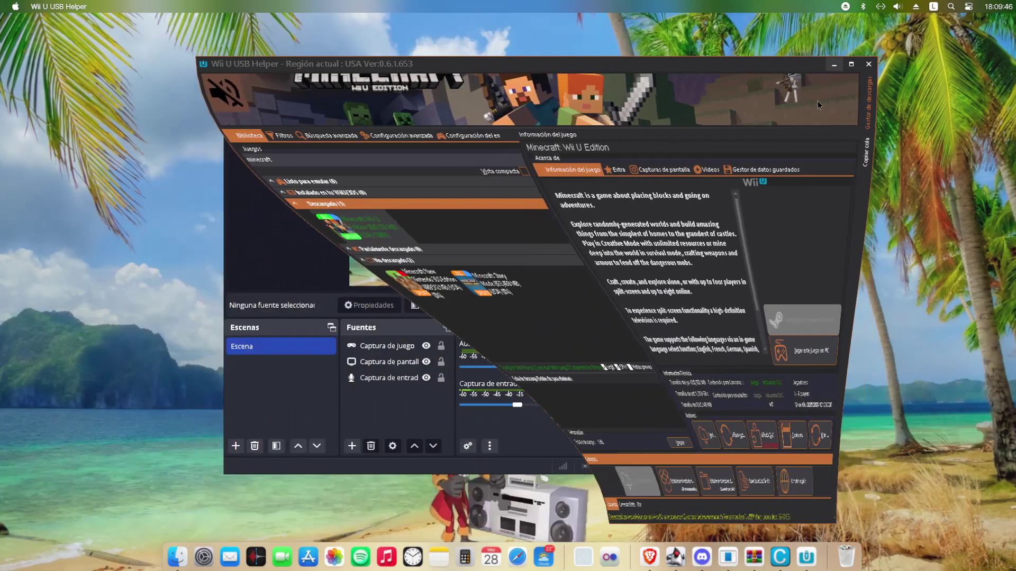
left_click(739, 79)
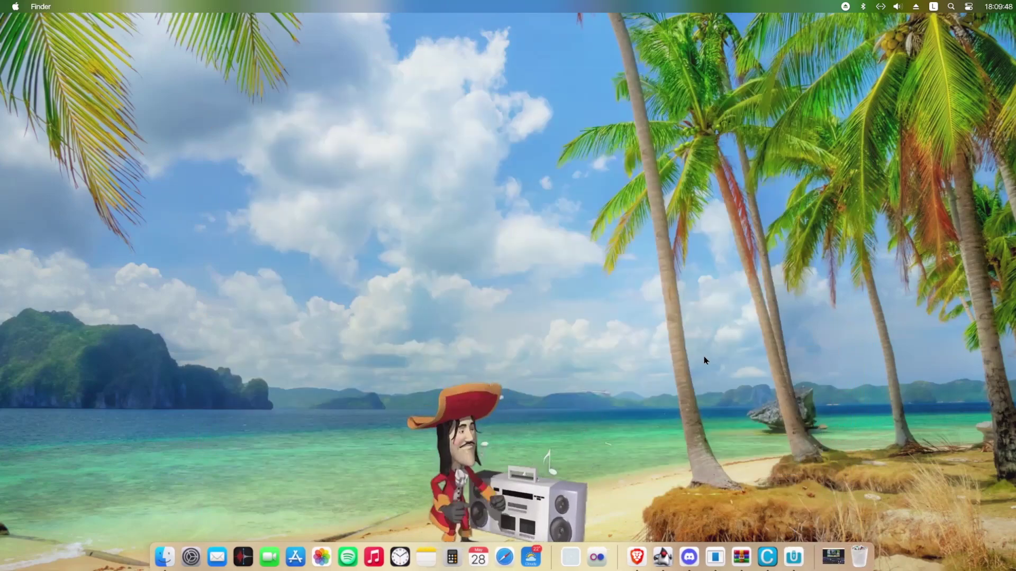
left_click(765, 553)
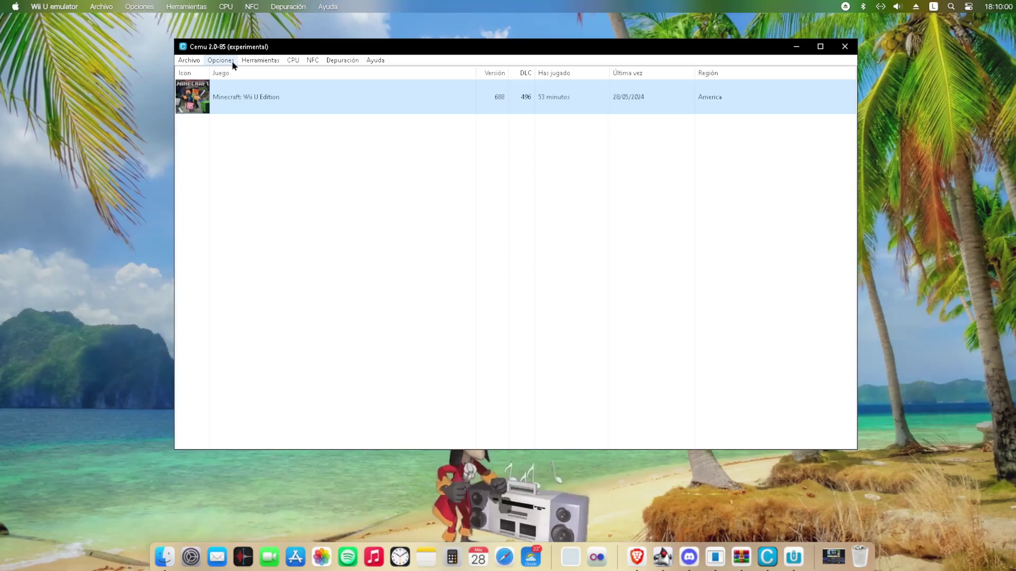
- Search the Downloads folder for "ds4" and launch DS4Windows from the matching files
left_click(164, 557)
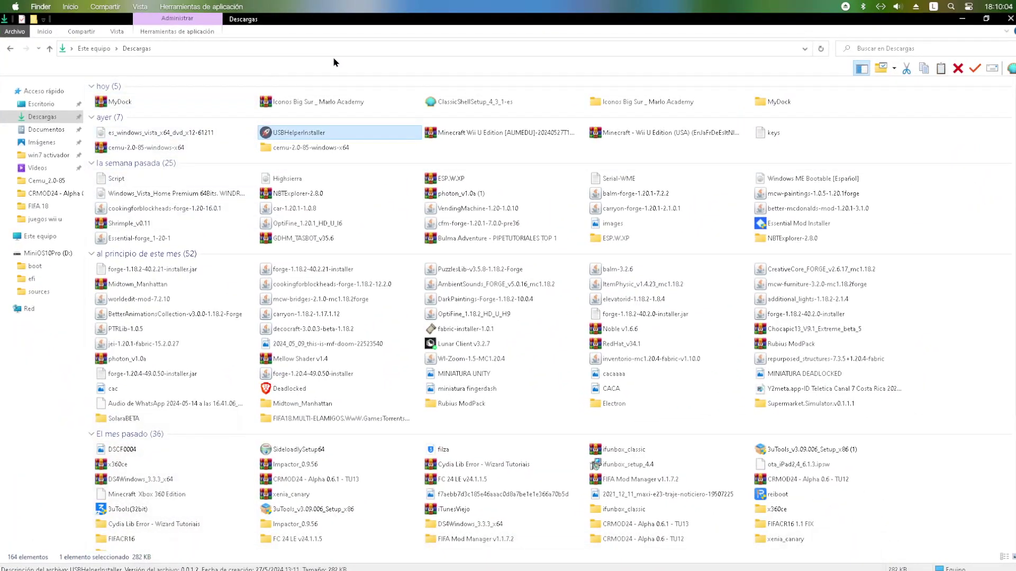
left_click(872, 53)
type("ds4")
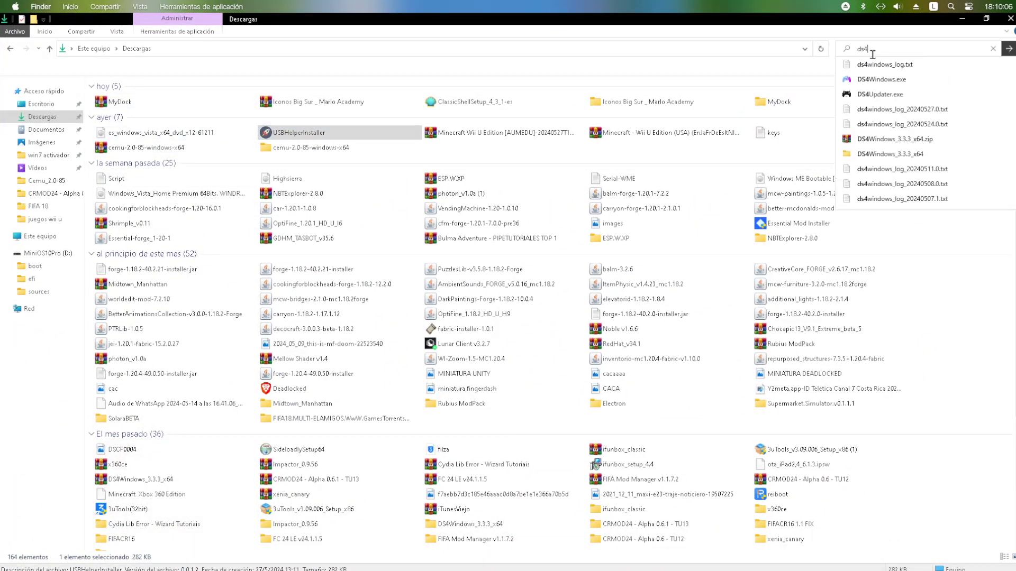
left_click(898, 65)
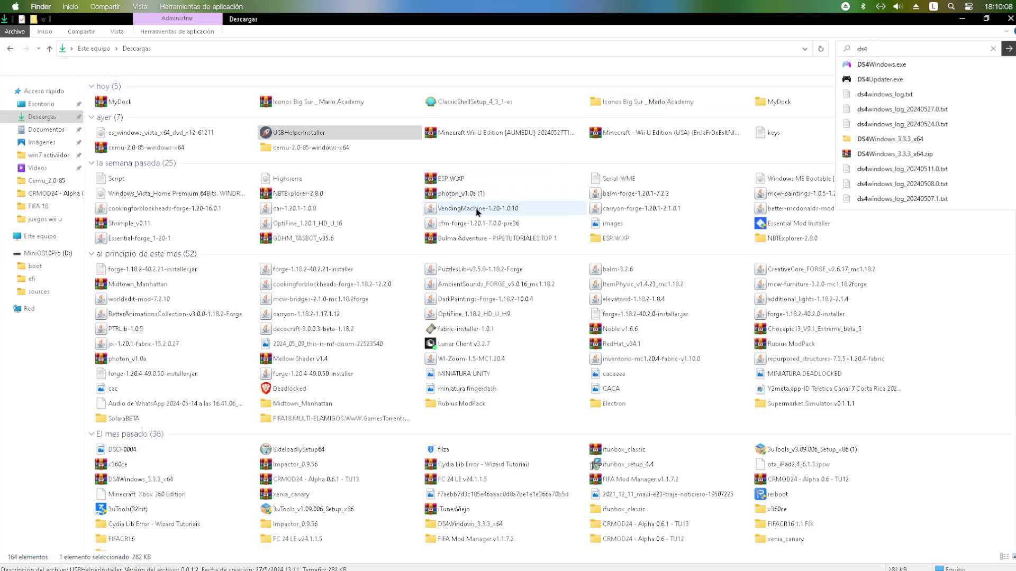
left_click_drag(662, 295, 319, 132)
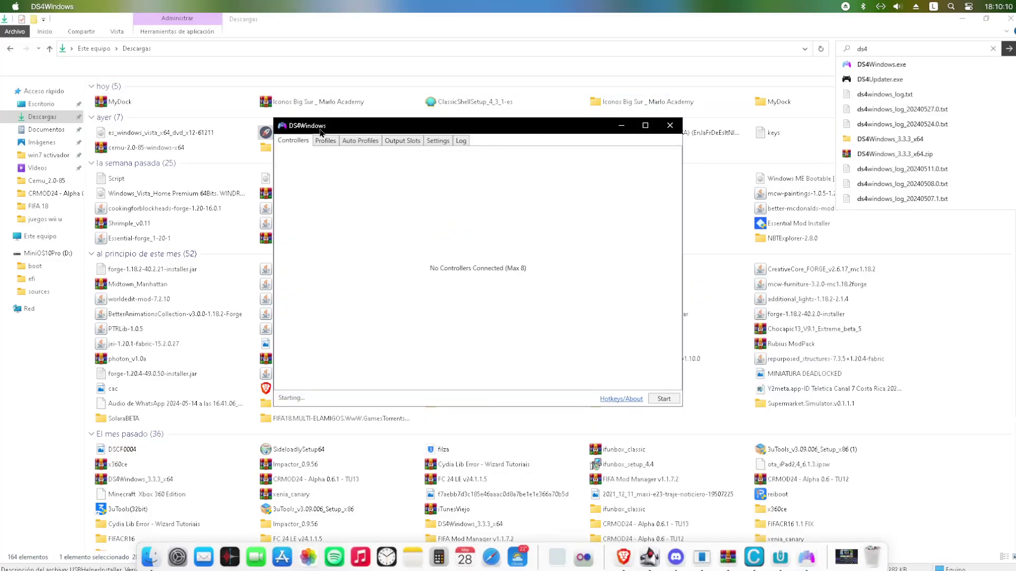
- Start the DS4Windows controller service for the connected DS4 gamepad, and return to Cemu
left_click(661, 398)
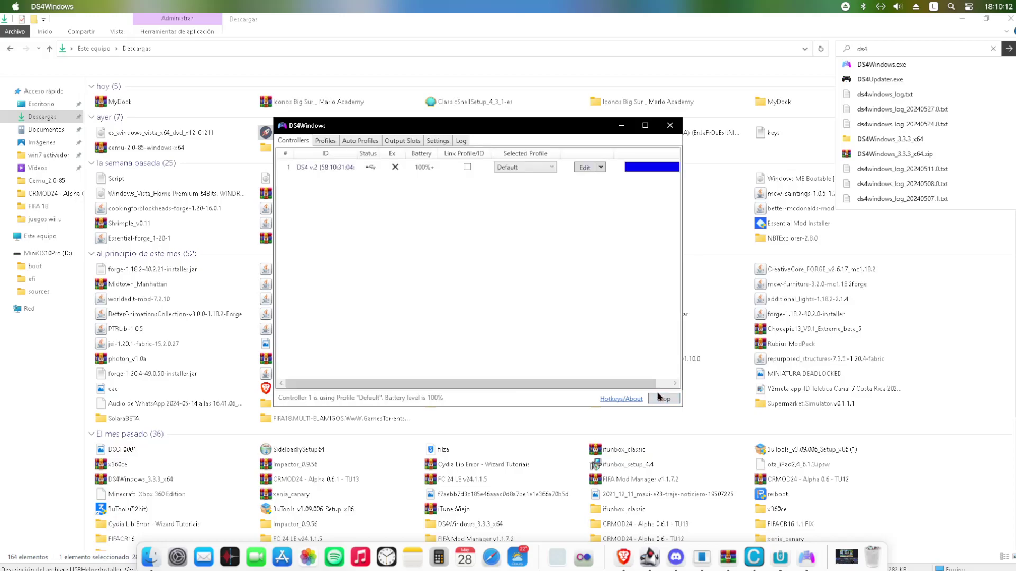
left_click(962, 20)
left_click(693, 379)
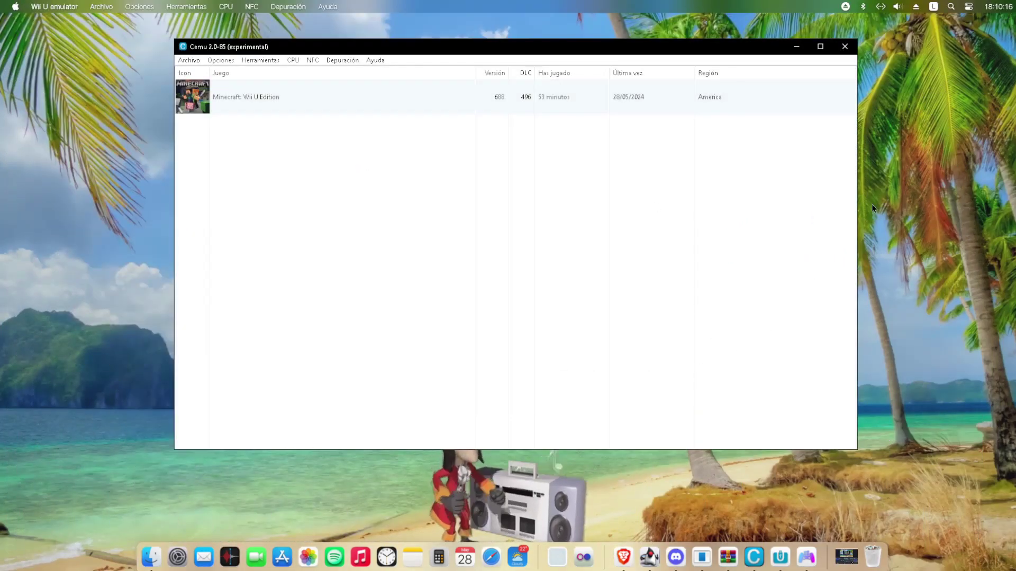
- Open Cemu's general configuration to view the interface settings and game paths, and close it without changes
left_click(222, 59)
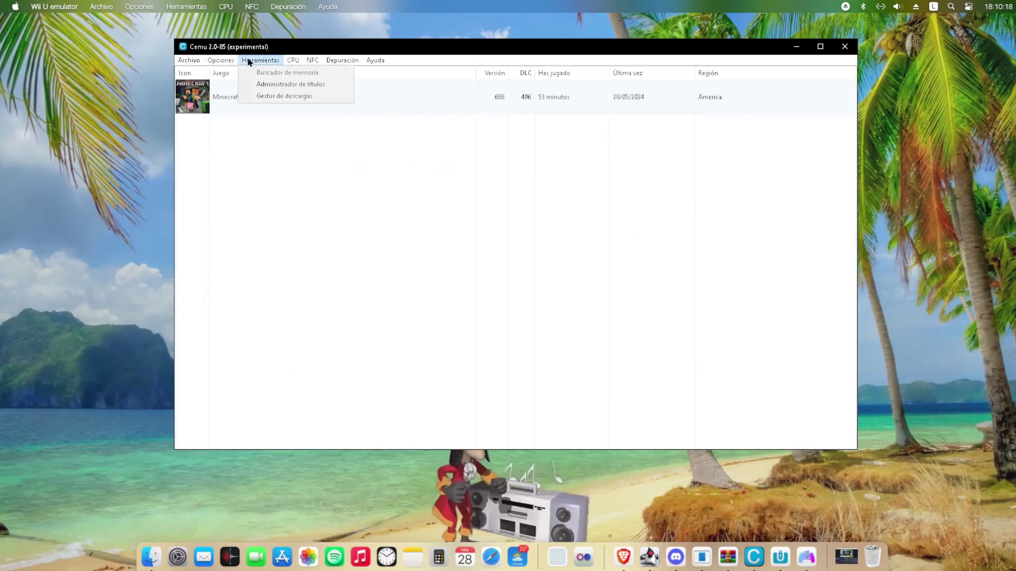
left_click(231, 105)
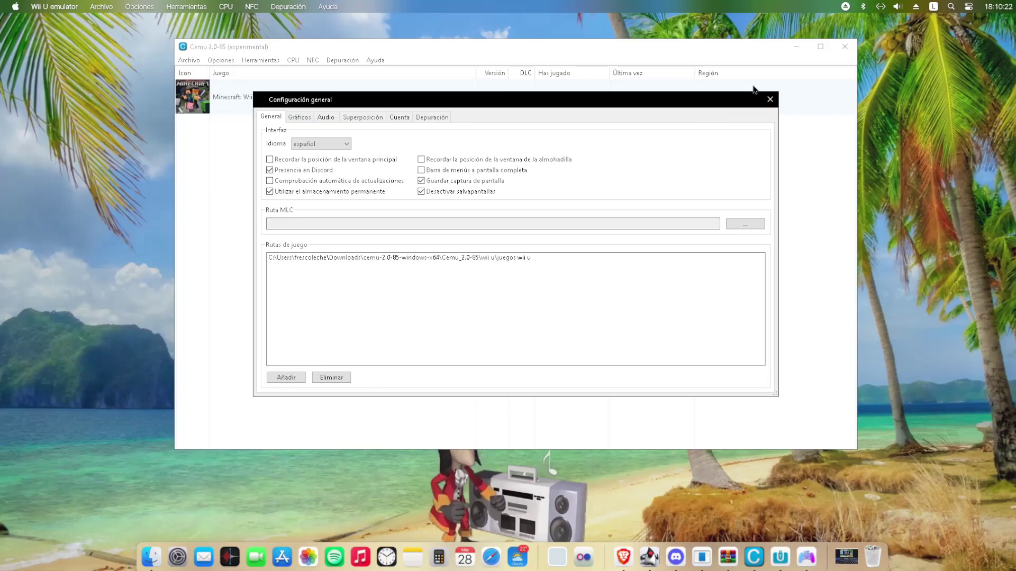
left_click(770, 100)
left_click(221, 60)
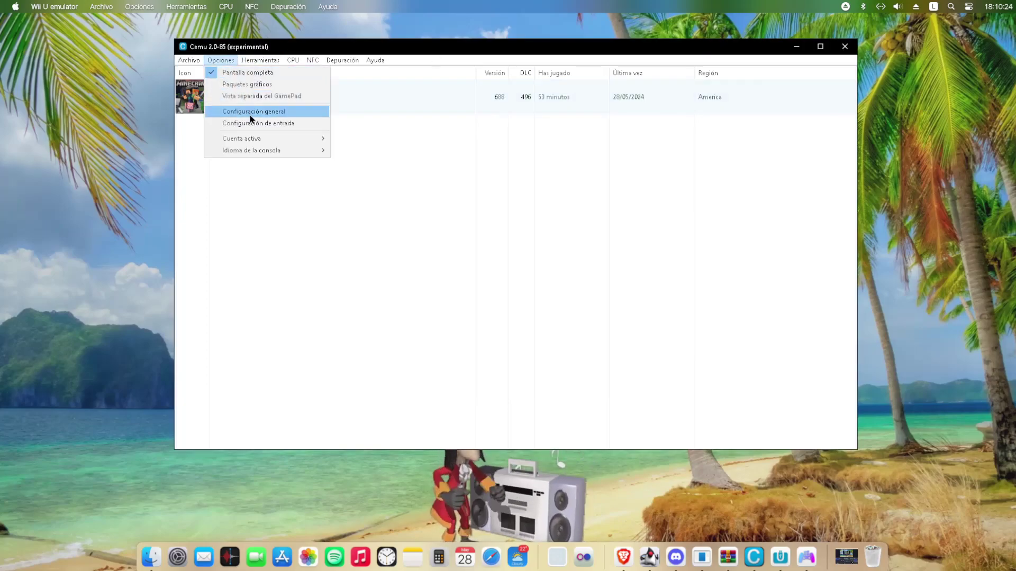
left_click(249, 114)
left_click(770, 100)
- Examine the input settings of Mando 1, including its emulated controller and button mapping, and close them
left_click(211, 60)
left_click(260, 123)
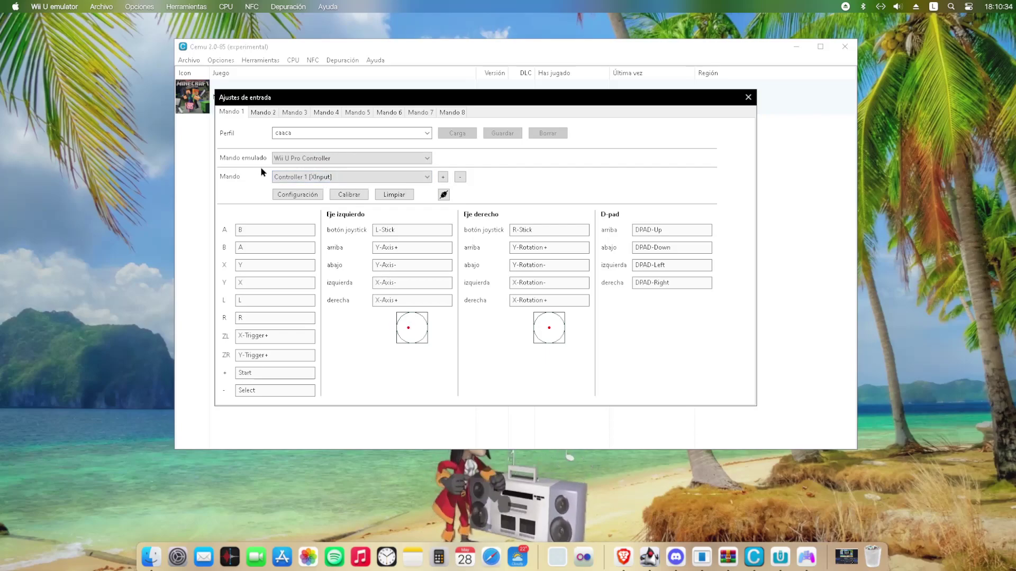
left_click(748, 98)
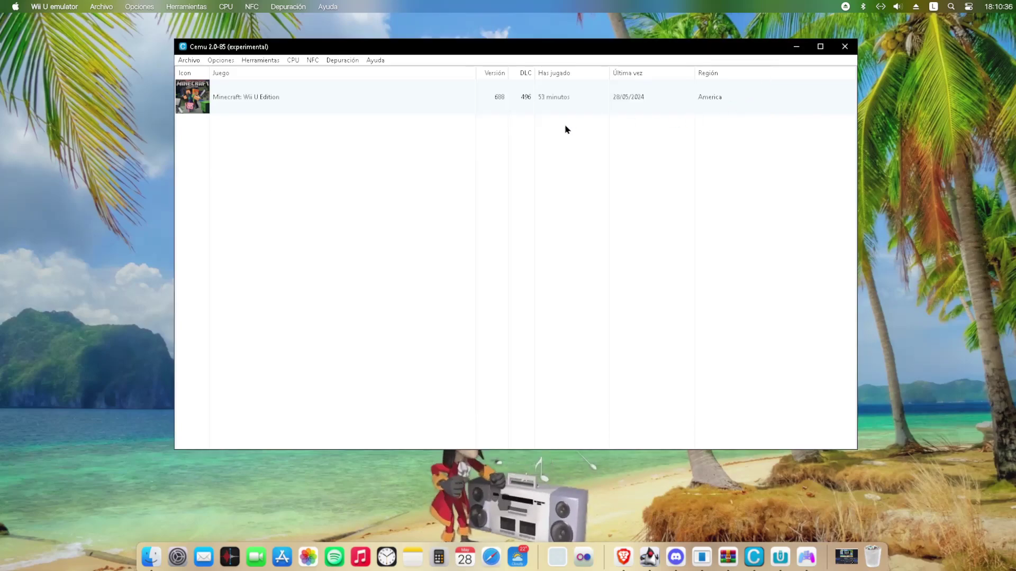
- Launch Minecraft: Wii U Edition, accept the autosave notice, and choose to play without a Nintendo Network connection
double_click(291, 105)
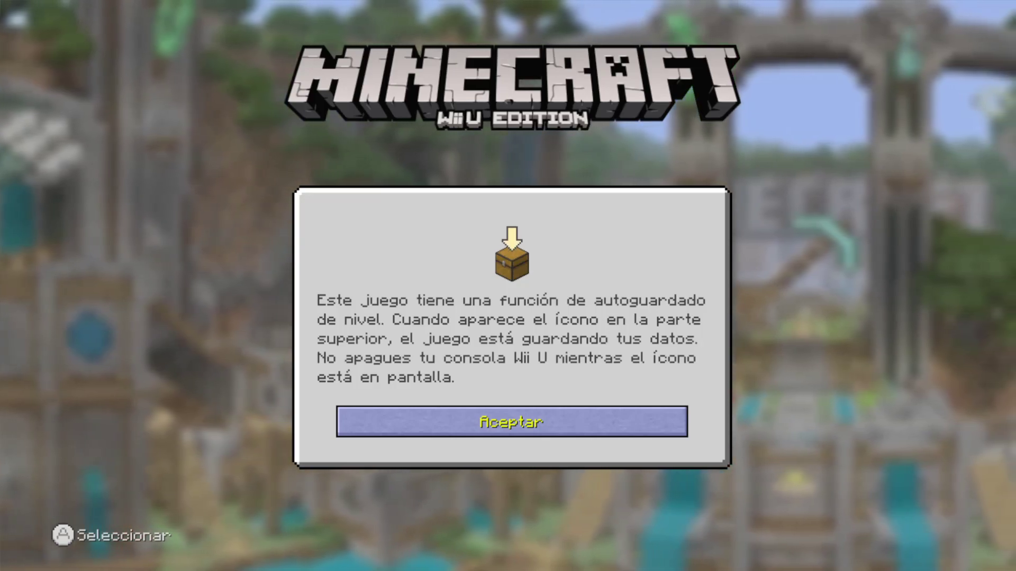
key("Return")
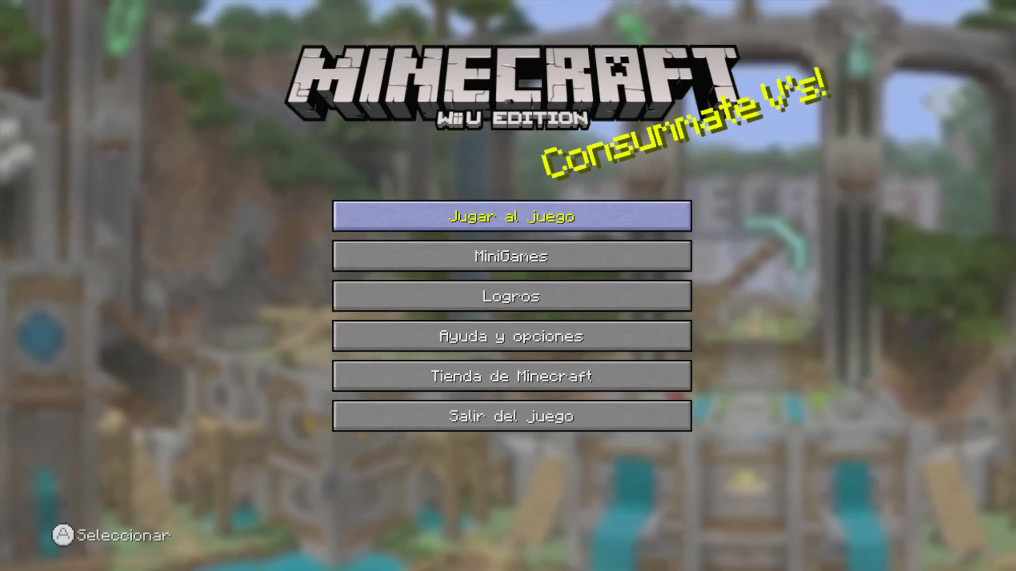
key("Return")
key("Down")
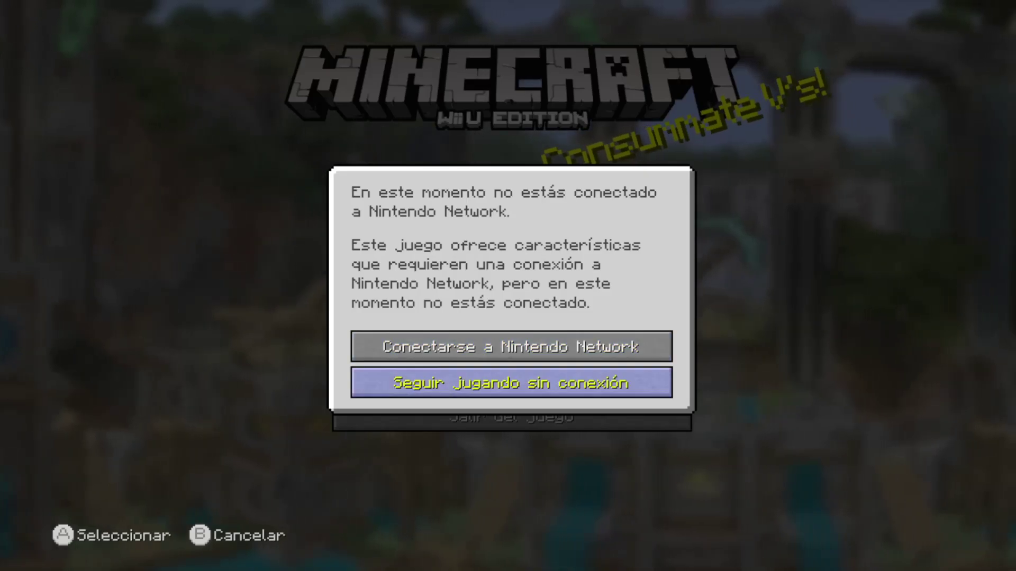
key("Return")
- Look through the world creation options, and go back to the game's main menu
key("Right")
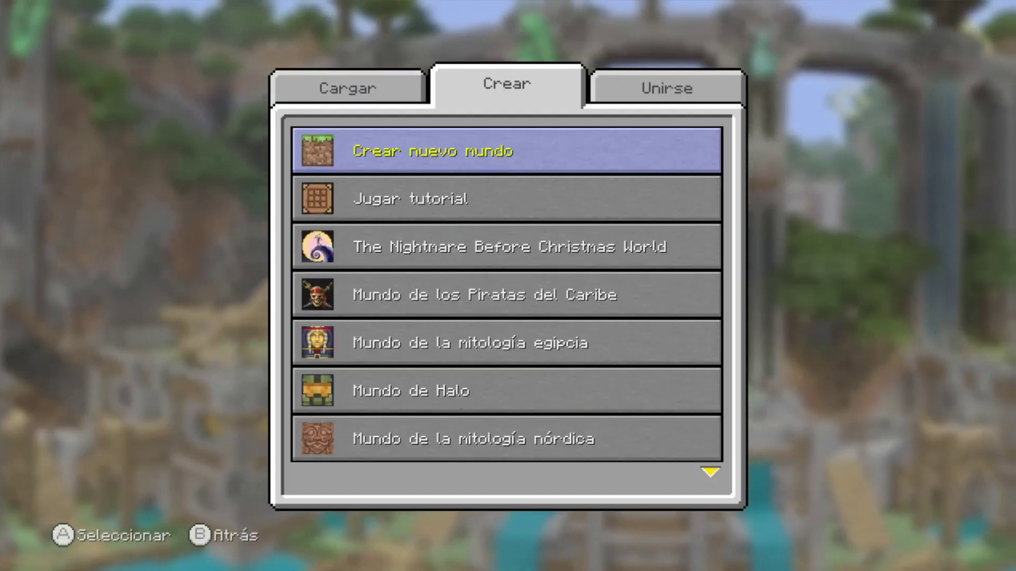
key("Right")
key("Left")
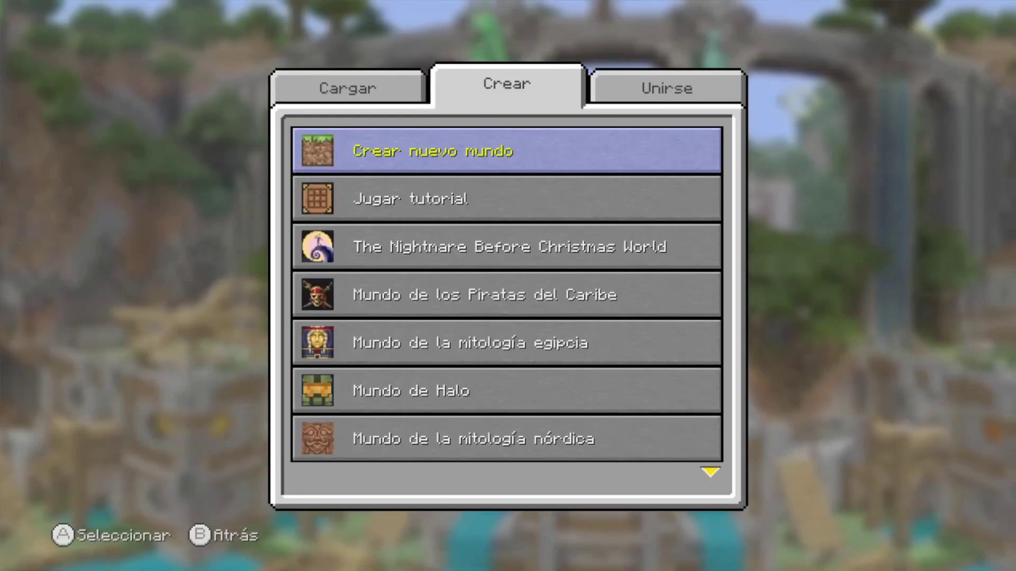
key("Return")
key("Escape")
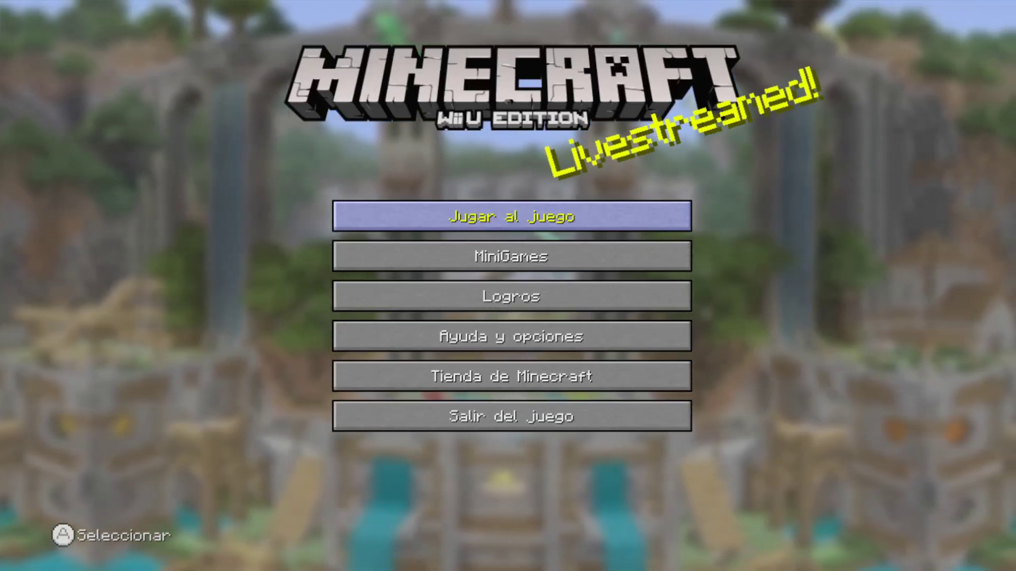
- Continue offline and load the saved world "survivalito epico" in Supervivencia mode with Fácil difficulty
key("Return")
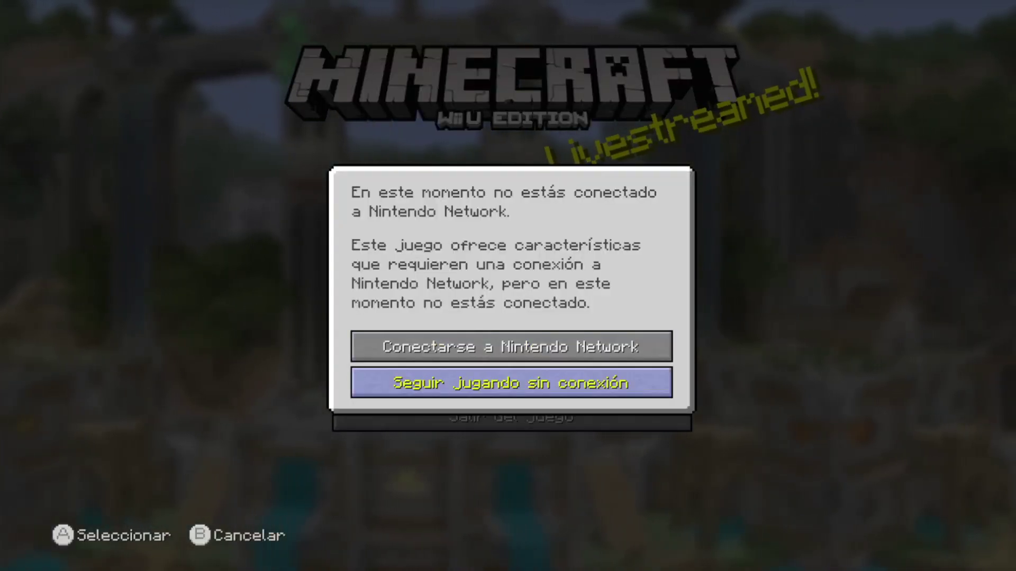
key("Return")
key("Return")
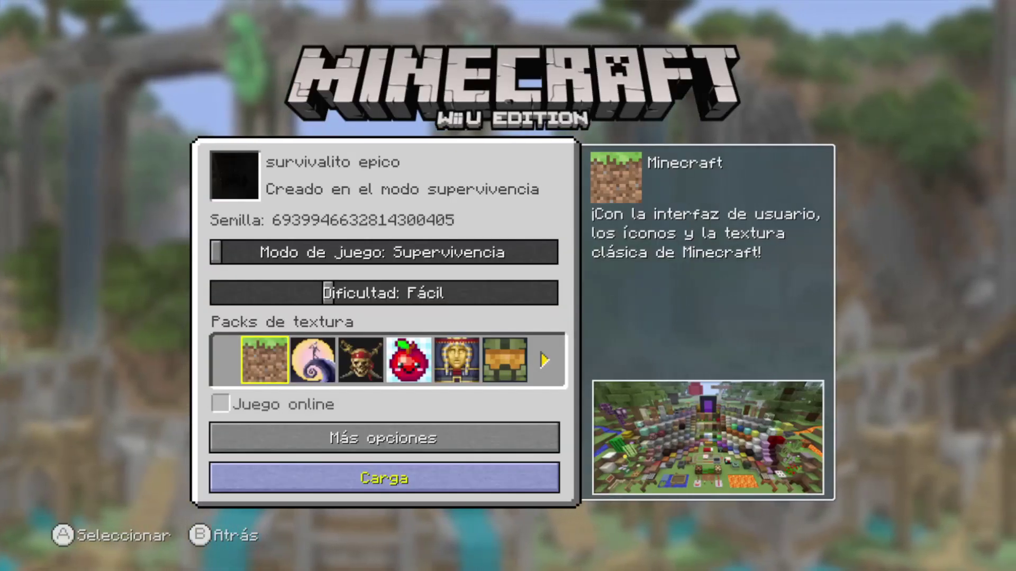
key("Return")
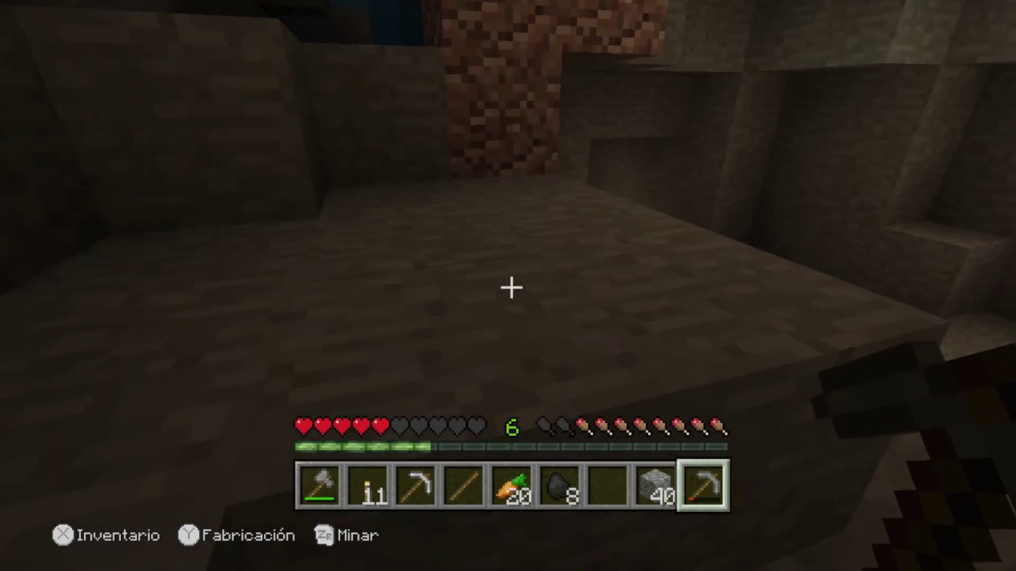
- Move the pickaxe in the last hotbar slot to the empty seventh slot, and save and exit the world to the main menu
key("q")
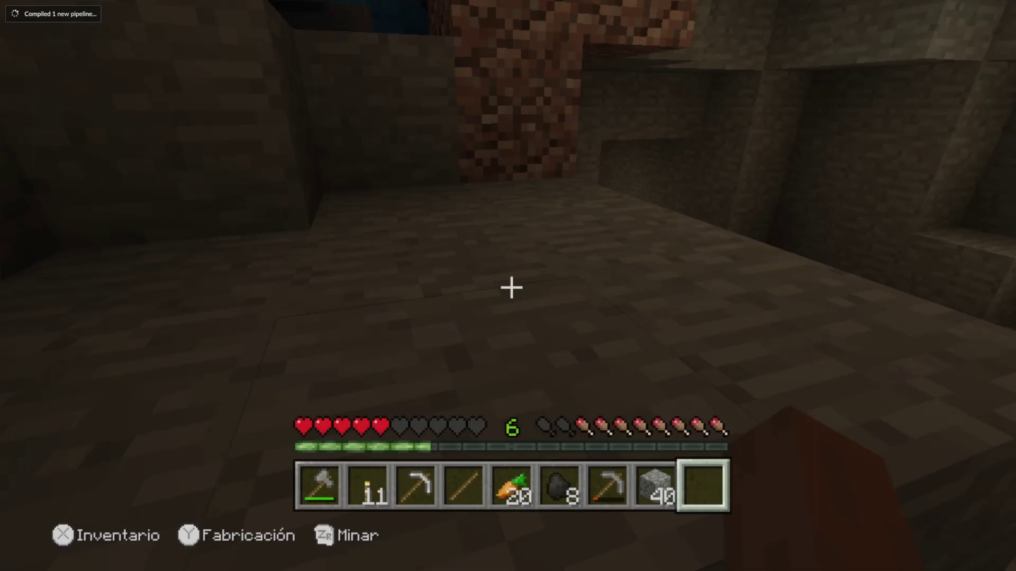
key("Escape")
key("Down")
key("Down")
key("Down")
key("Return")
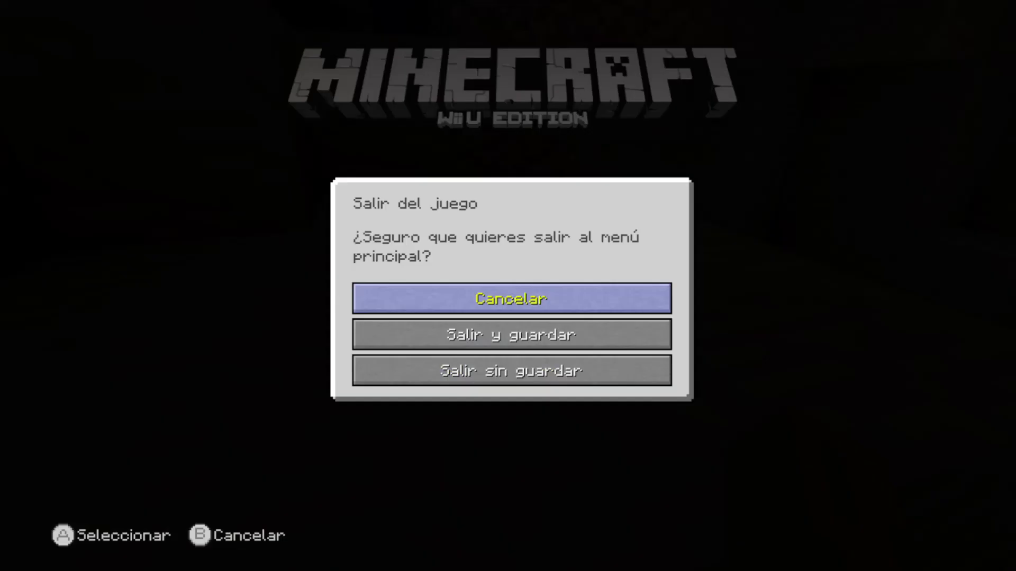
key("Return")
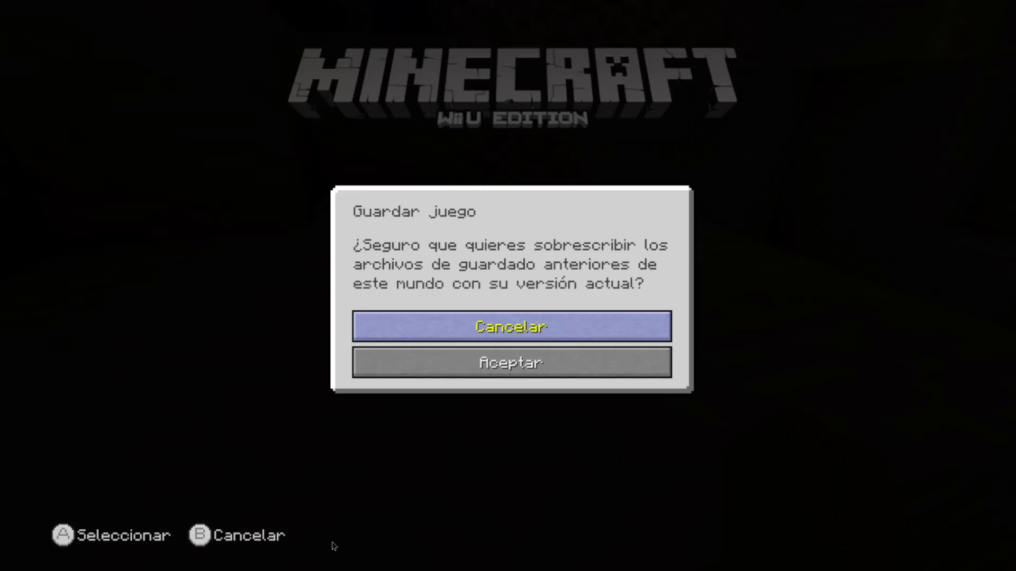
key("Return")
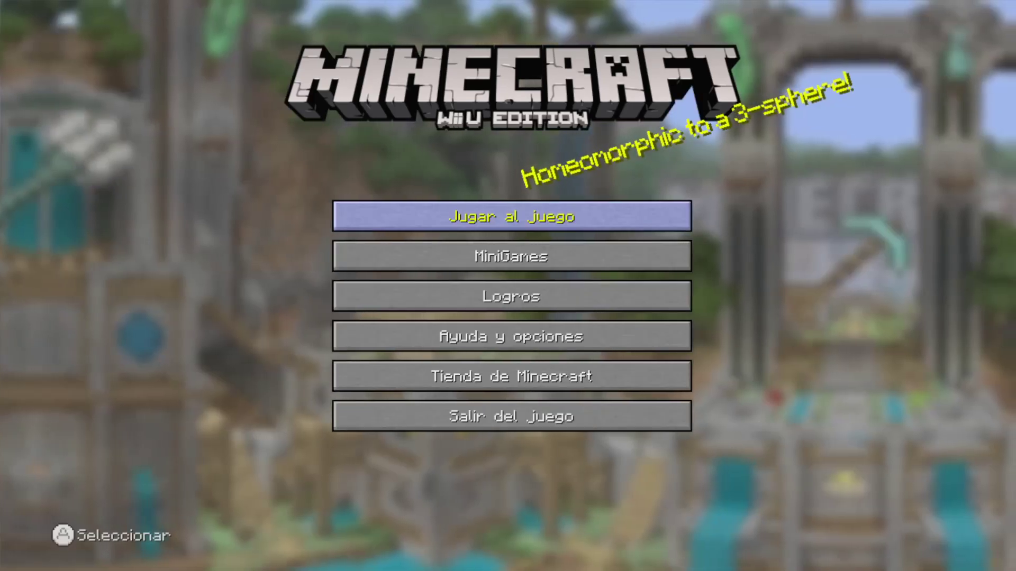
- Quit Minecraft and Cemu to the desktop, and close the DS4Windows window
key("Down")
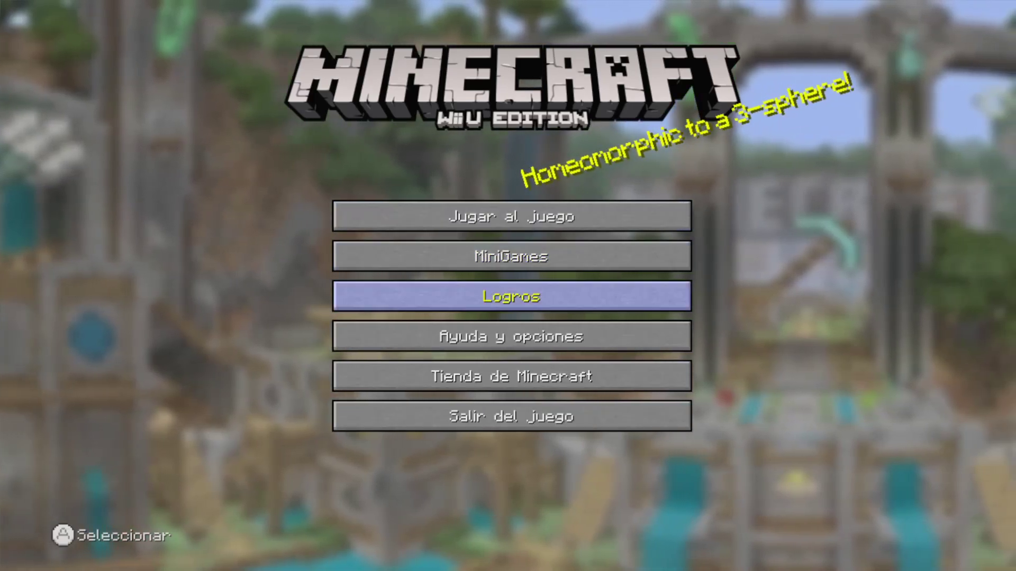
key("Up")
key("Up")
key("Return")
key("Down")
key("Escape")
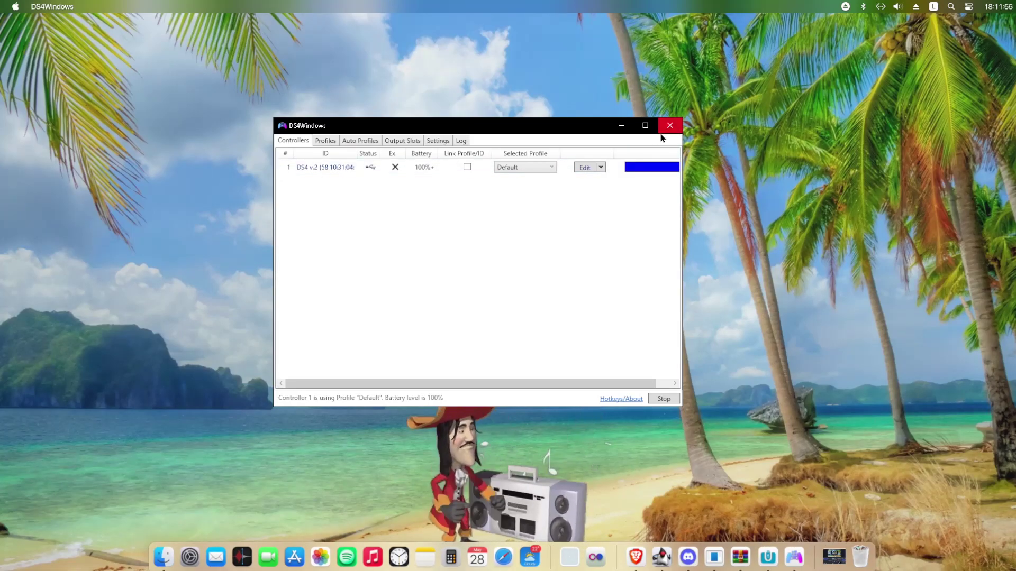
left_click(670, 134)
left_click(545, 337)
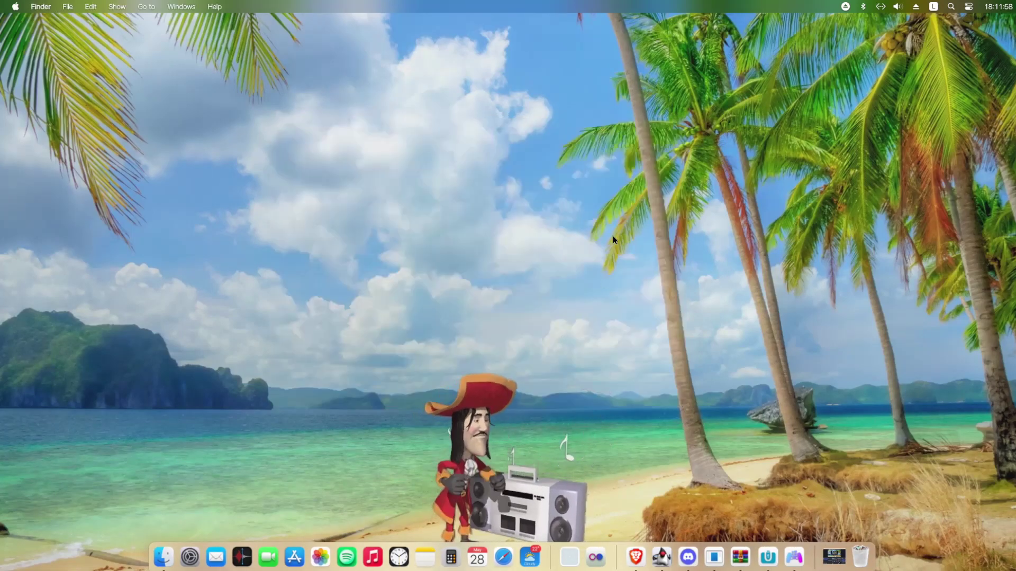